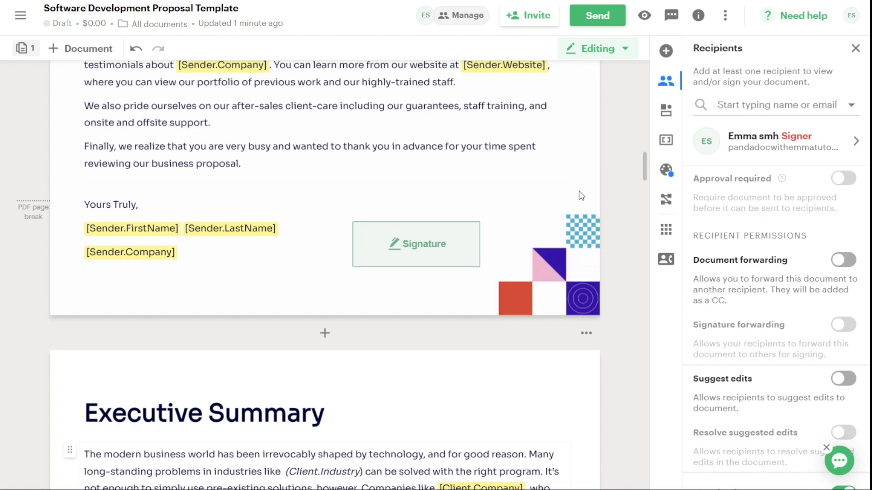
- Place an Initials field beside the signature field under the closing letter, and delete that field again
click(856, 48)
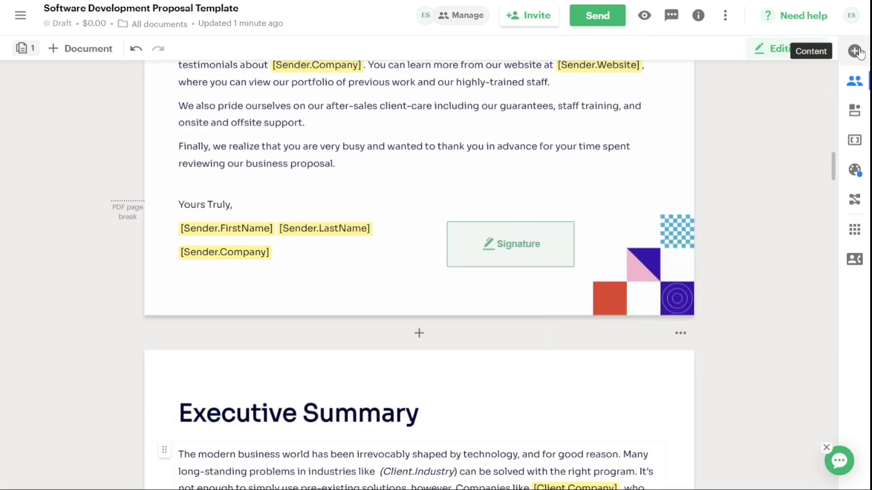
click(854, 50)
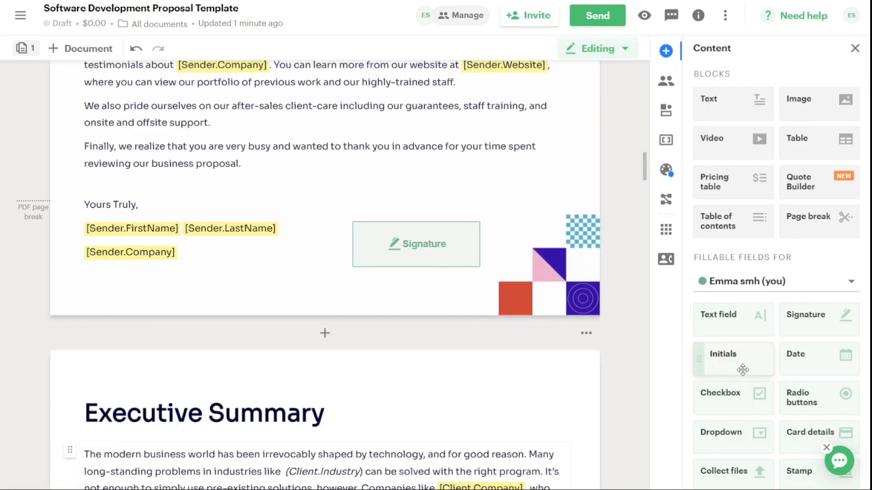
mouse_move(742, 369)
mouse_down()
mouse_move(502, 250)
mouse_move(363, 200)
mouse_move(347, 201)
mouse_move(324, 235)
mouse_up()
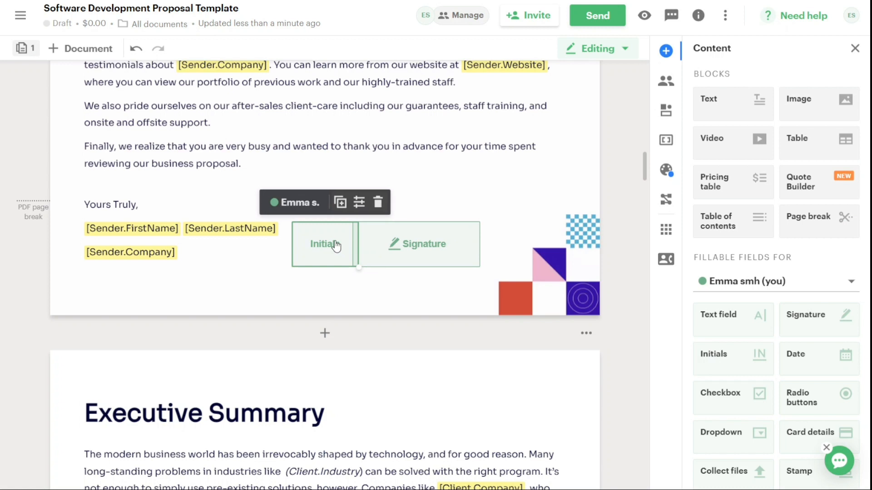
click(379, 204)
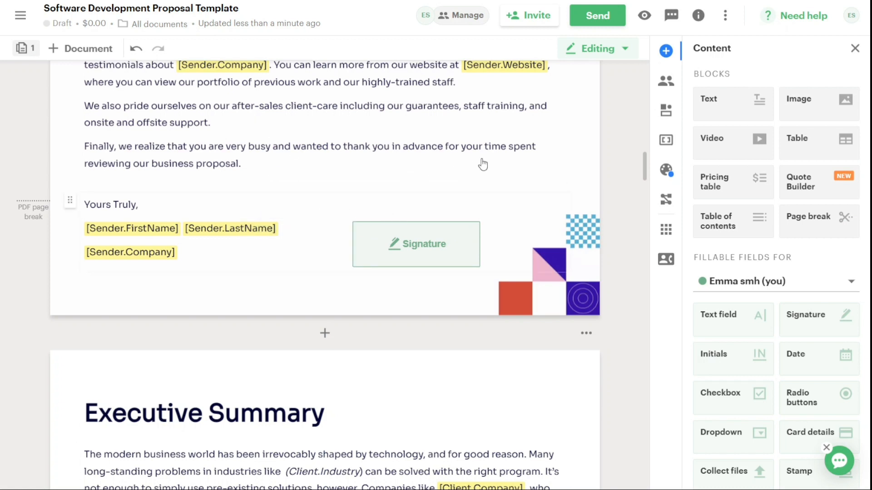
click(408, 147)
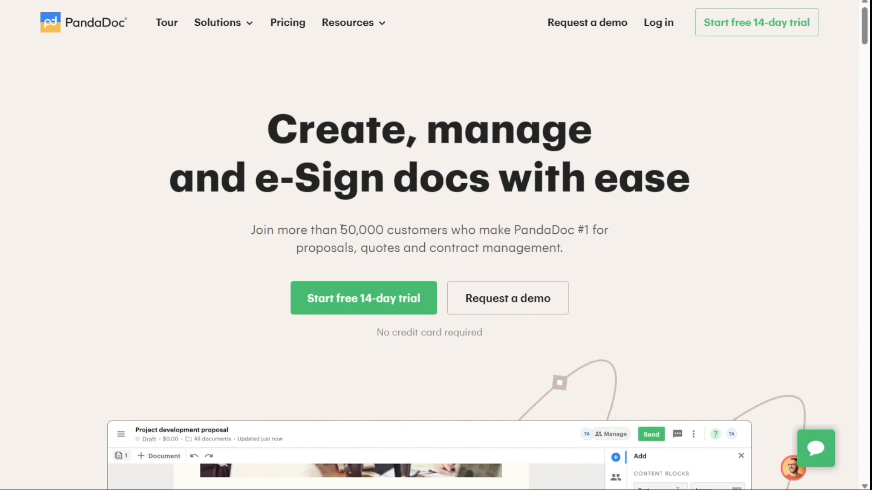
- Read the customer figure and the free trial's credit card terms on the PandaDoc homepage
drag(342, 229, 384, 234)
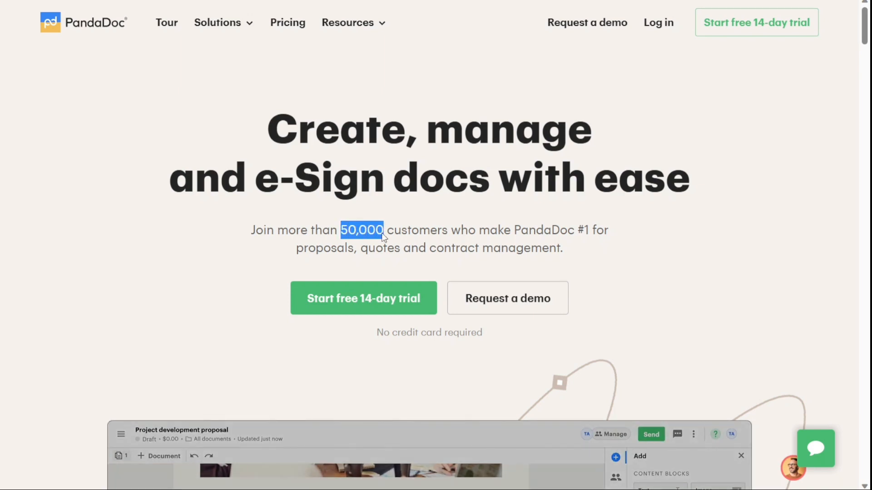
click(577, 245)
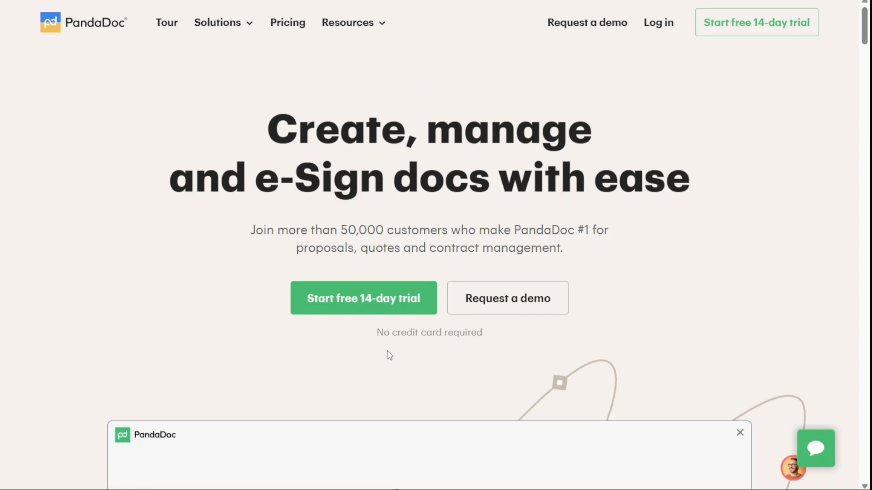
drag(376, 333, 482, 333)
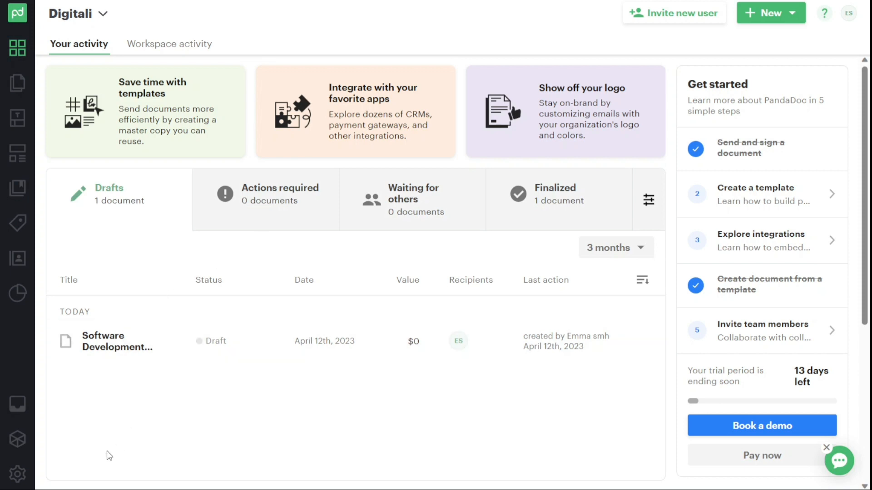
- From the account dashboard, open the settings and review the workspace's branding and integrations pages
click(18, 475)
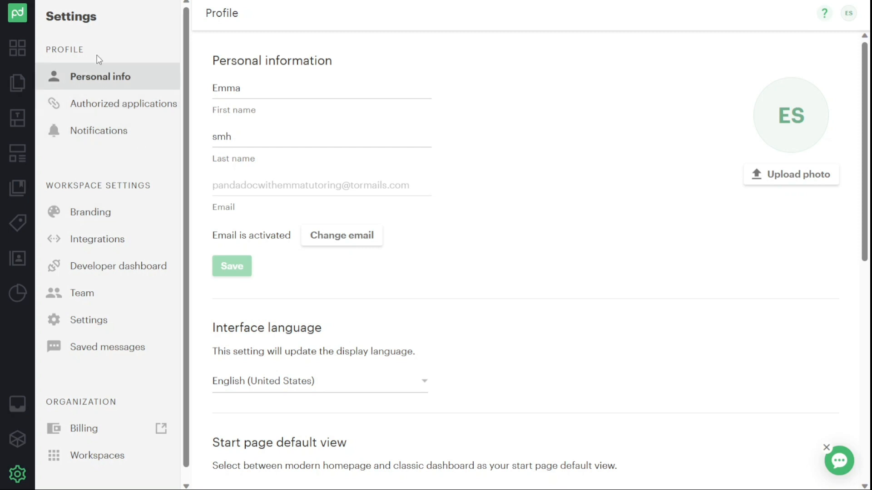
click(102, 219)
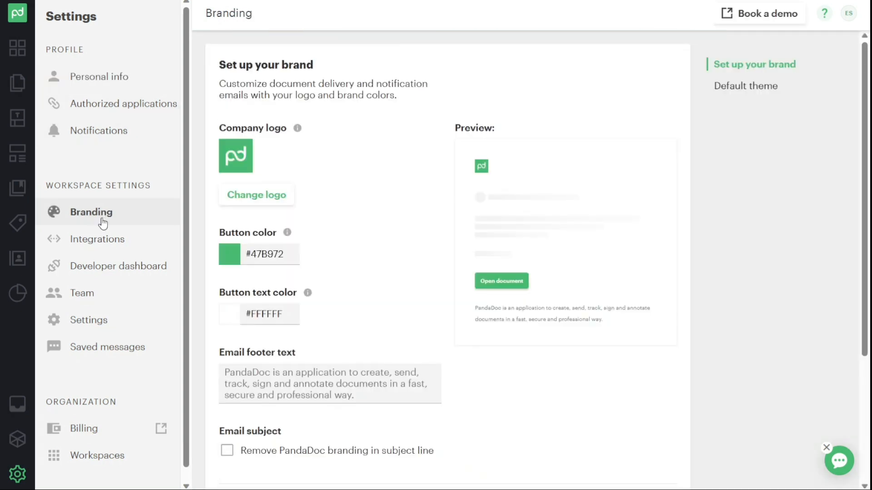
click(119, 249)
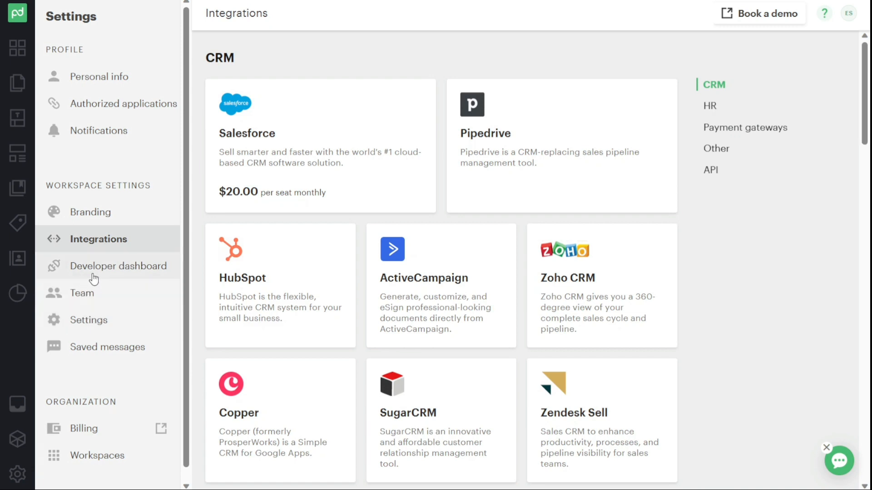
click(122, 223)
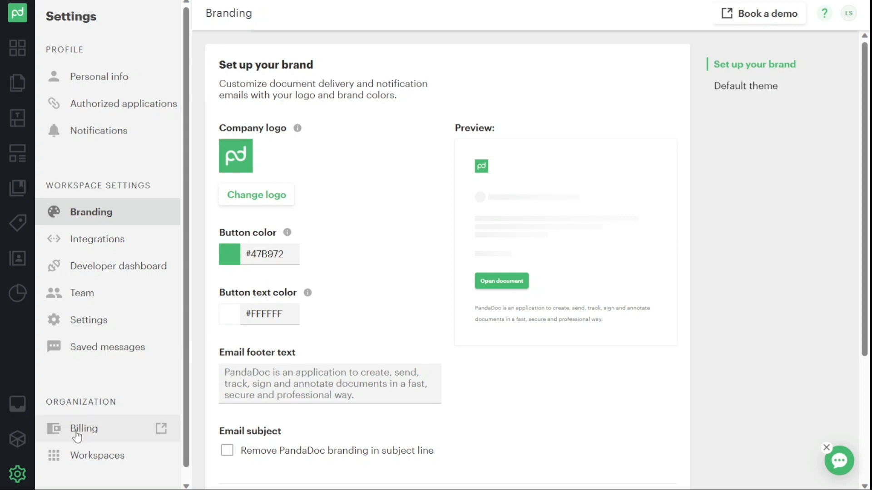
- Review the profile's personal info page, including its password, signature and stamp sections, and the notification settings
click(121, 85)
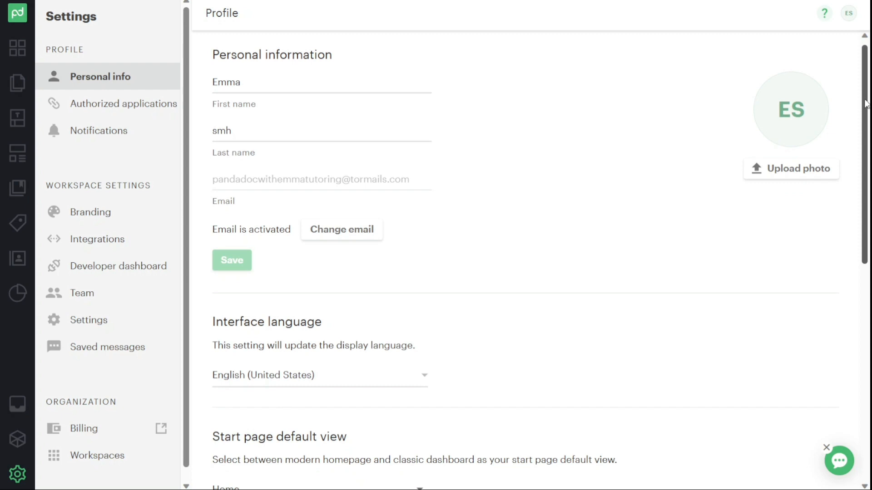
drag(867, 101, 848, 320)
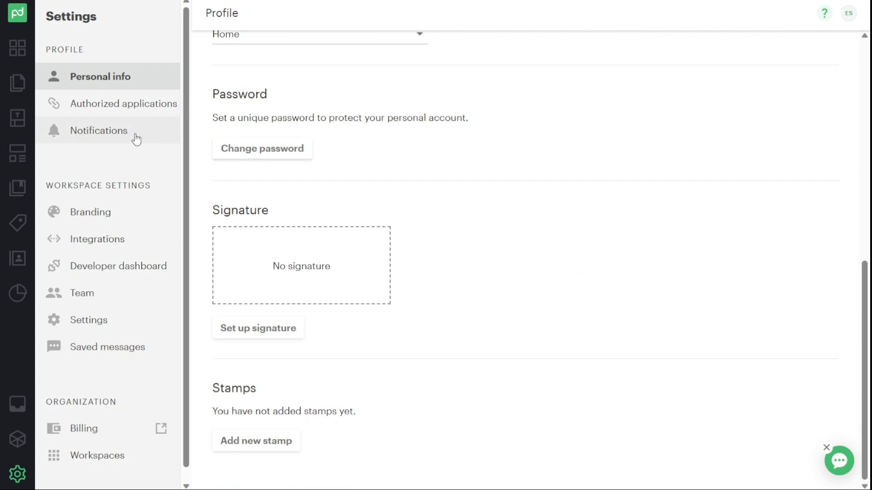
click(111, 138)
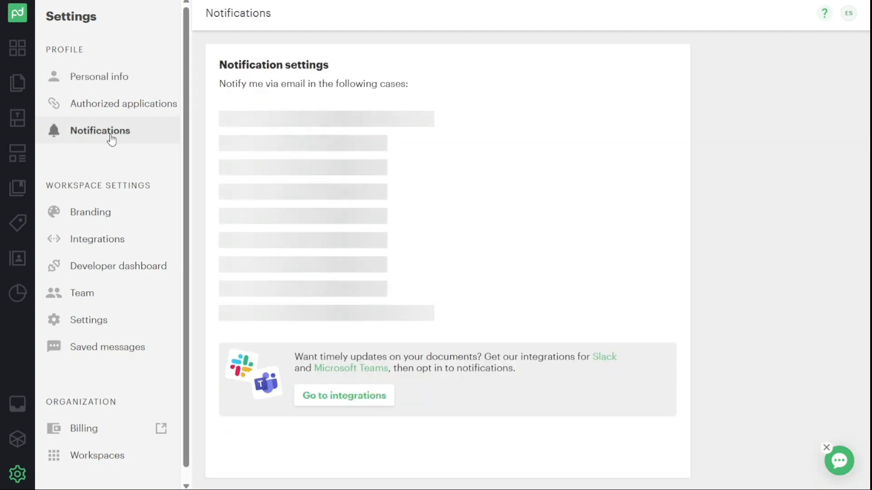
click(132, 78)
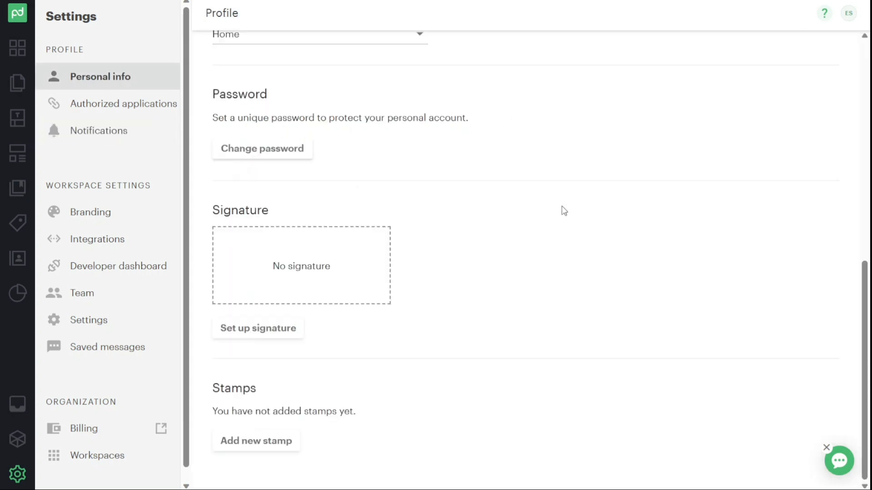
scroll(563, 211, up, 9)
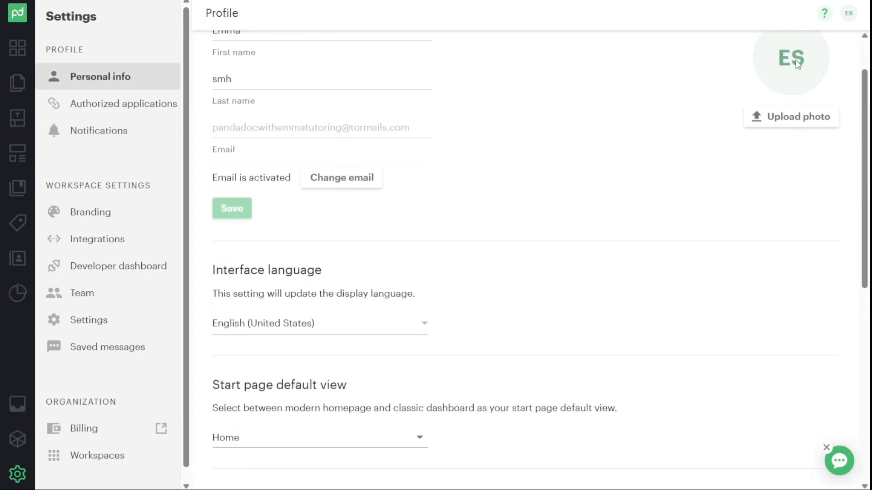
scroll(861, 114, up, 2)
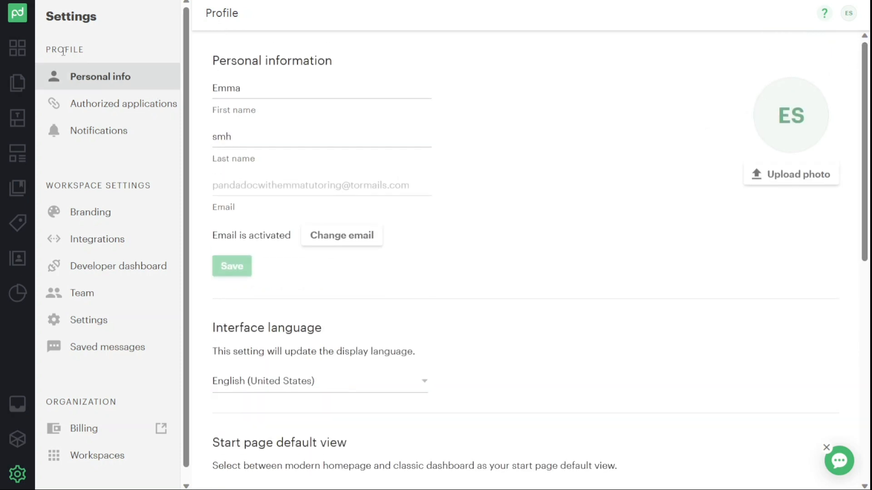
- Return to the home dashboard and look at the options for creating a new document or bulk import
click(18, 52)
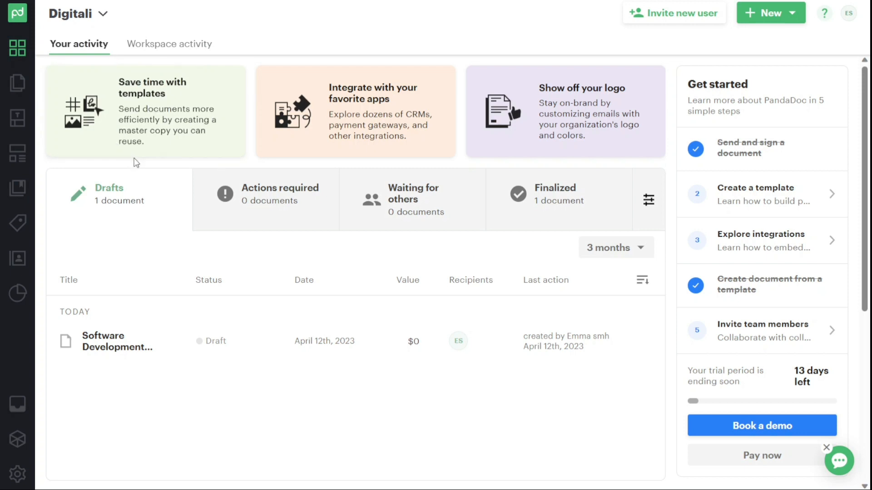
click(791, 15)
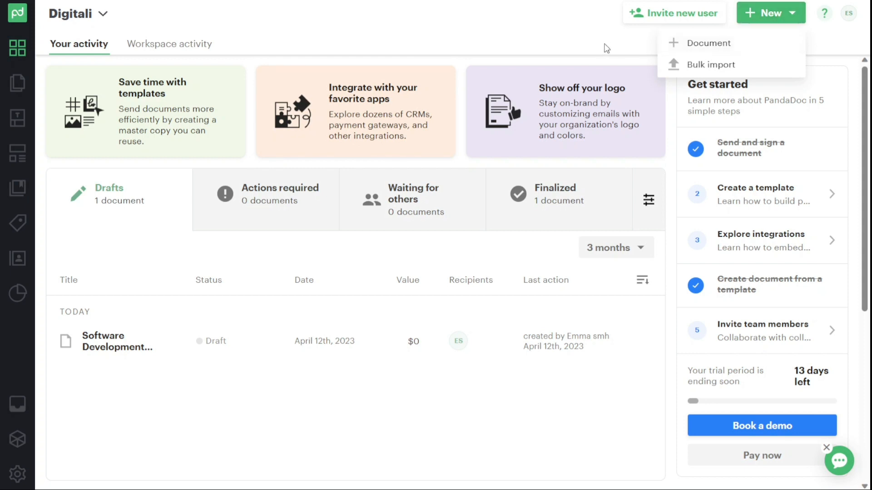
click(501, 42)
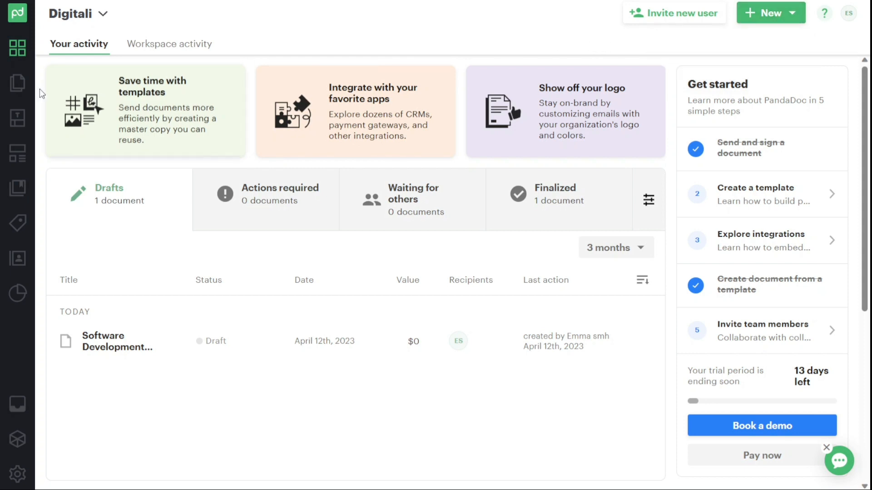
- View the document list, the template list and the forms list in turn
click(19, 86)
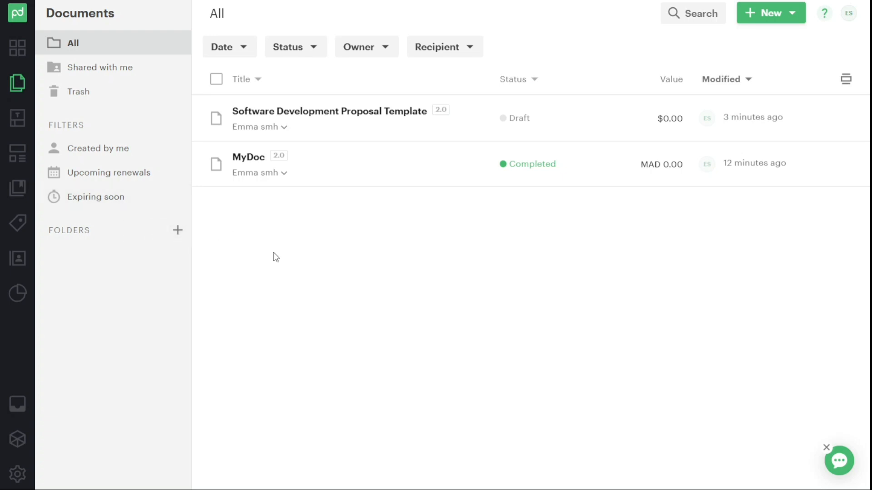
click(7, 129)
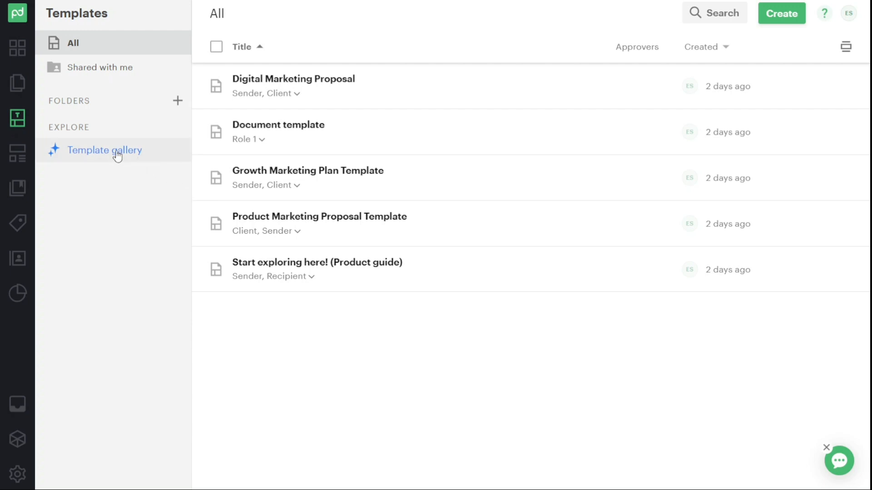
click(25, 157)
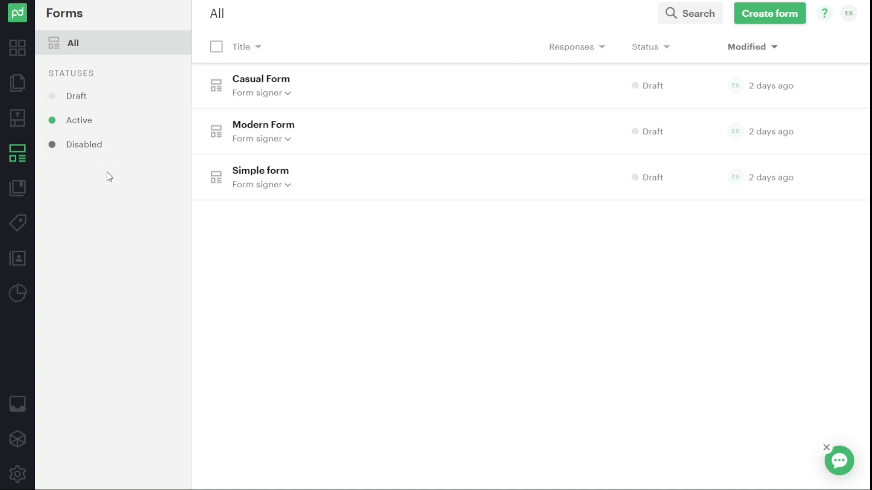
- Look at Sample 2 Column Layout - Landscape in the Content Library, and view the product catalog
click(23, 187)
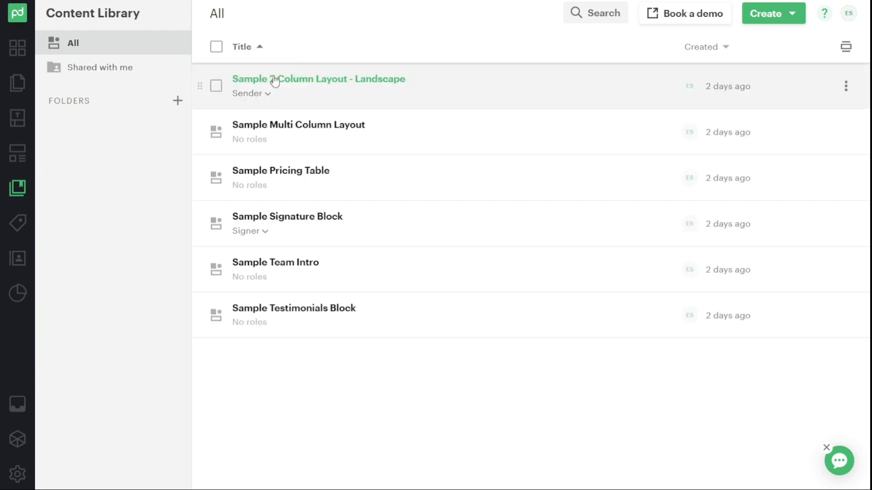
click(288, 80)
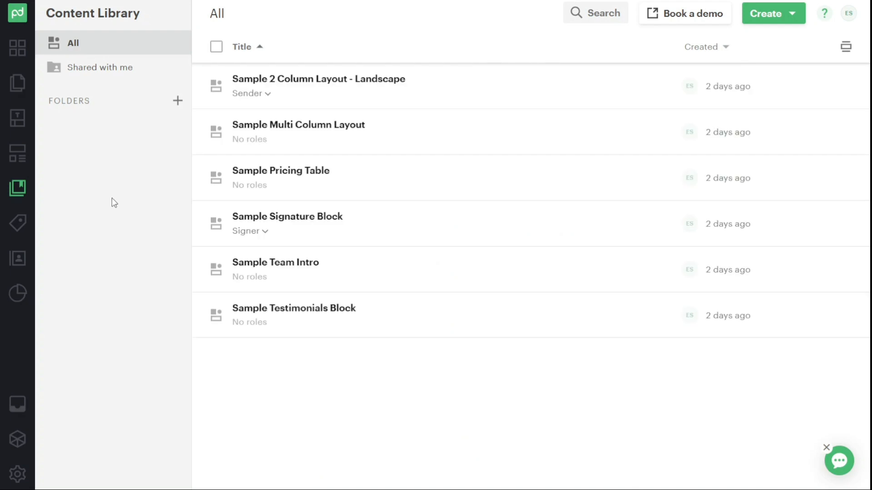
click(25, 222)
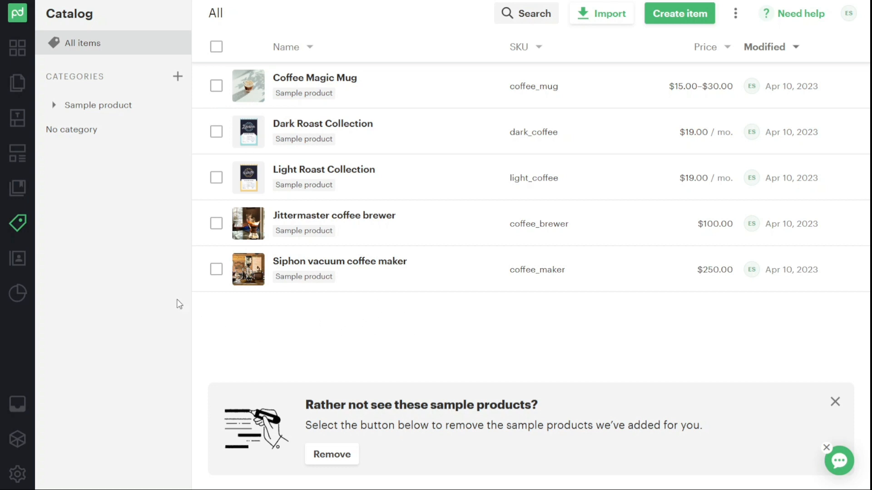
- View the contacts list and look over the blank new contact form without adding a contact
click(25, 257)
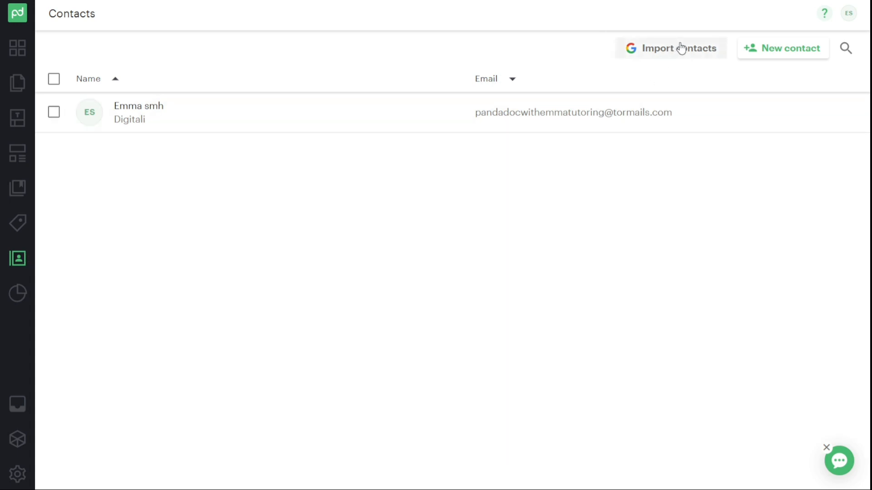
click(777, 47)
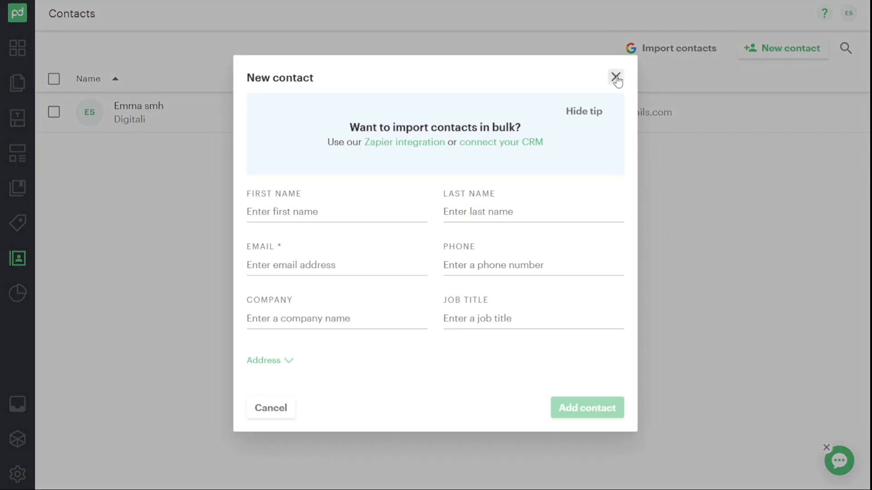
click(616, 77)
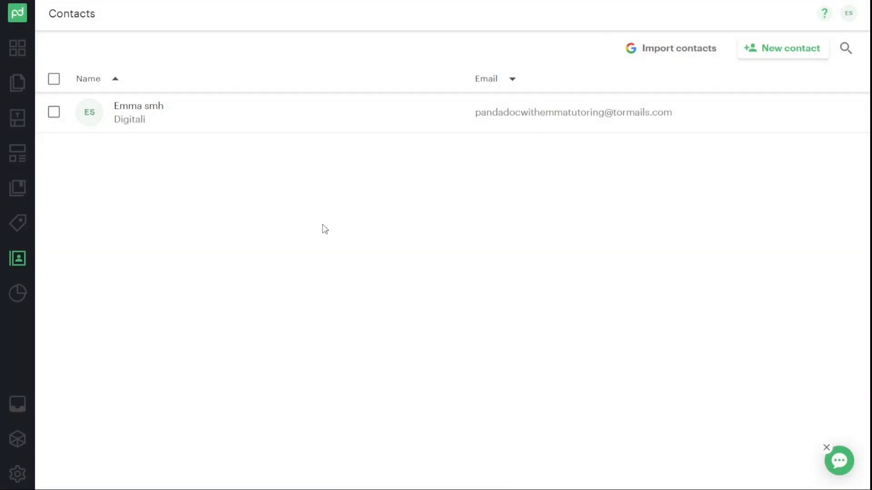
- View the workflow overview report and the inbox of received documents
click(19, 296)
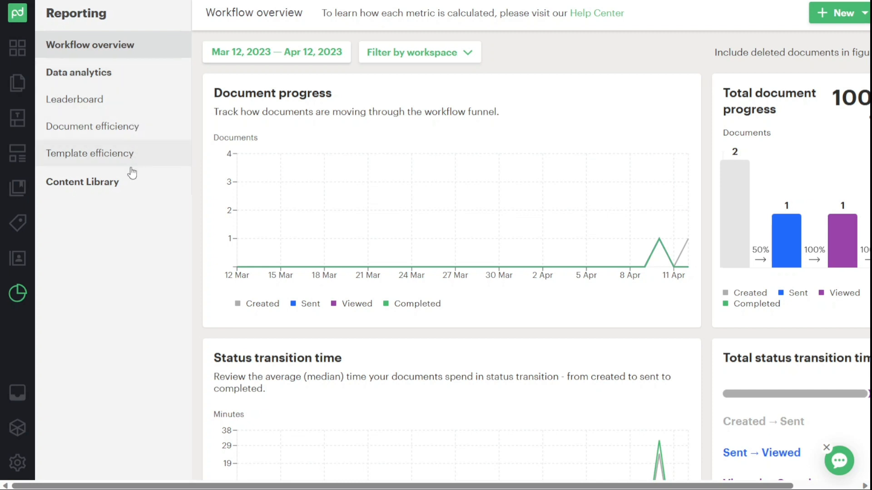
click(18, 393)
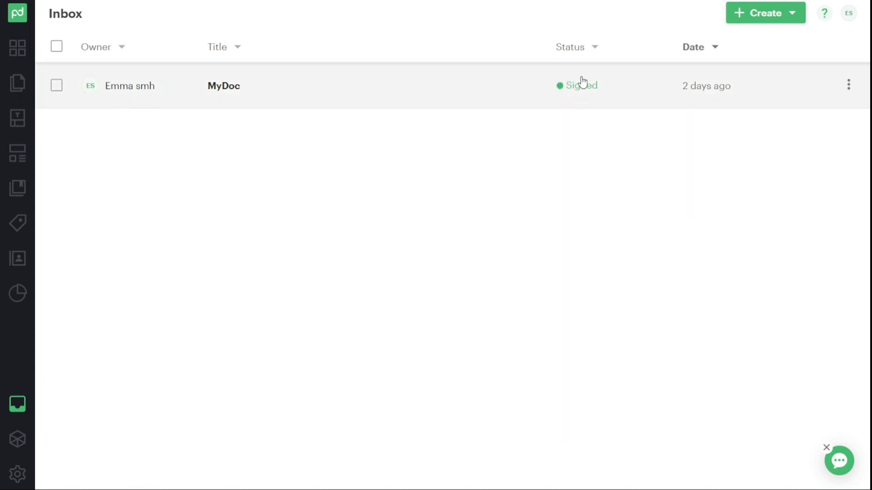
- Browse the add-ons, and look through the CRM and payment gateway integrations
click(17, 436)
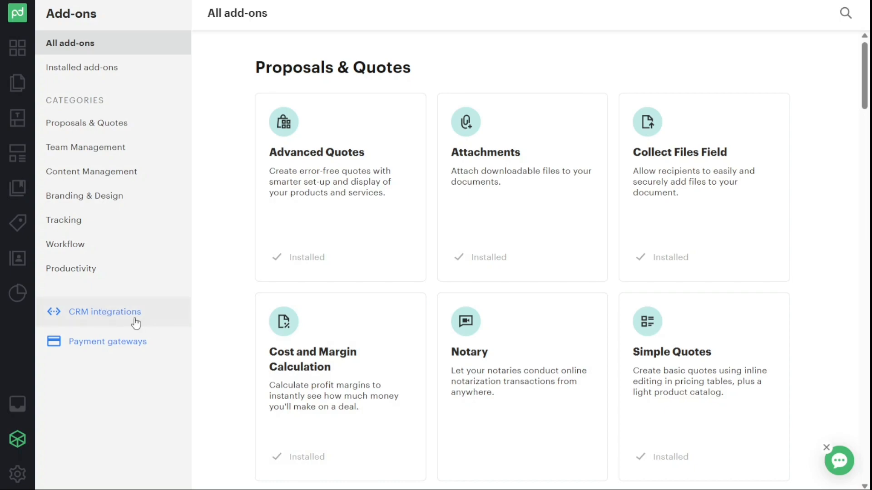
click(135, 323)
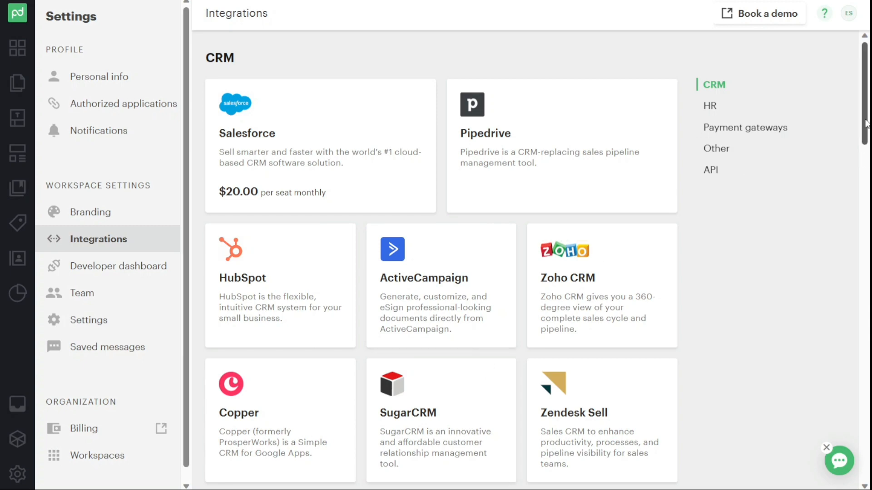
drag(865, 125, 860, 329)
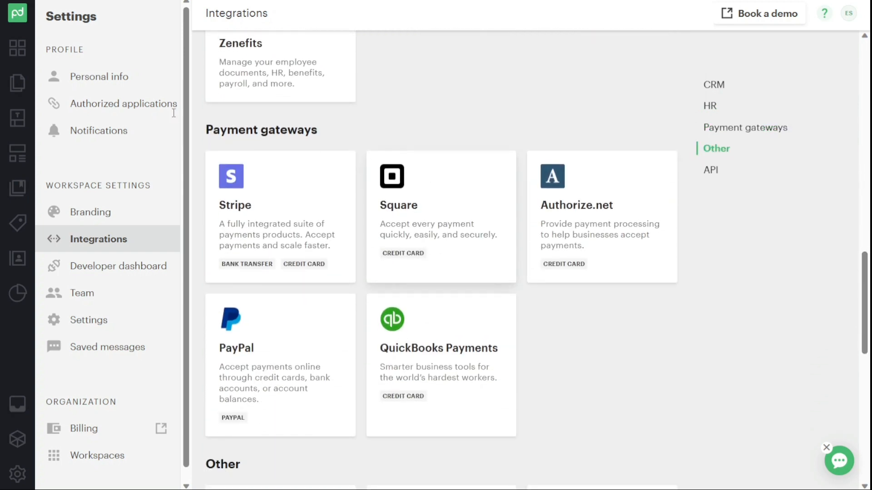
- Create a new document named Sign from the home dashboard by uploading a local file
click(17, 50)
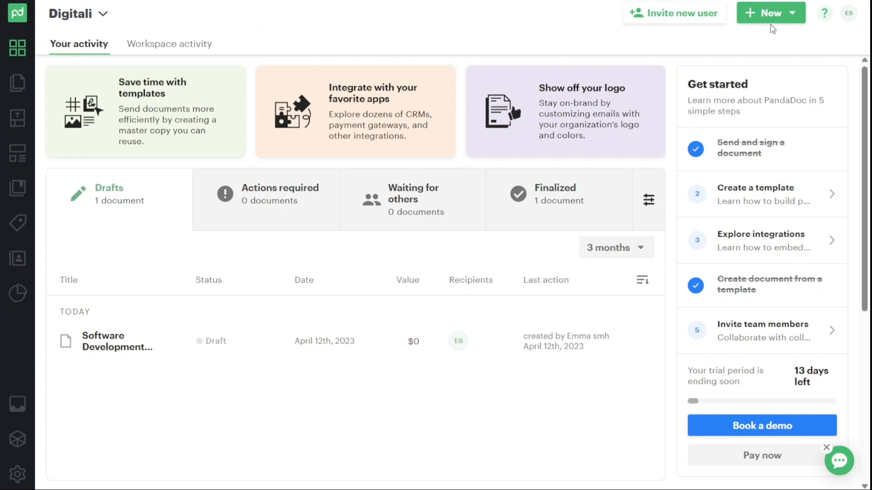
click(782, 22)
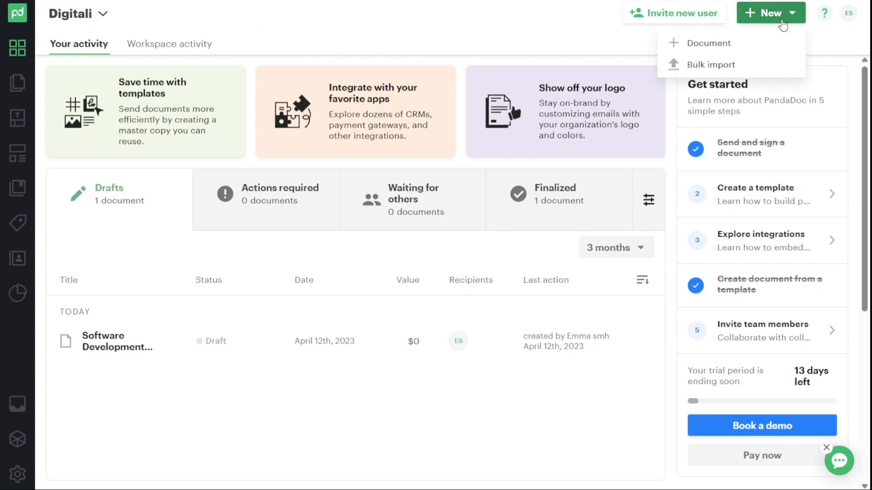
click(767, 49)
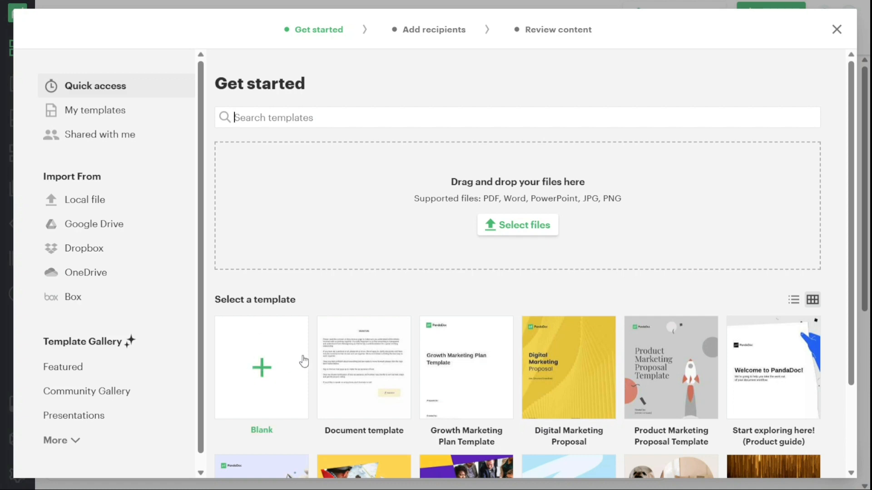
click(529, 232)
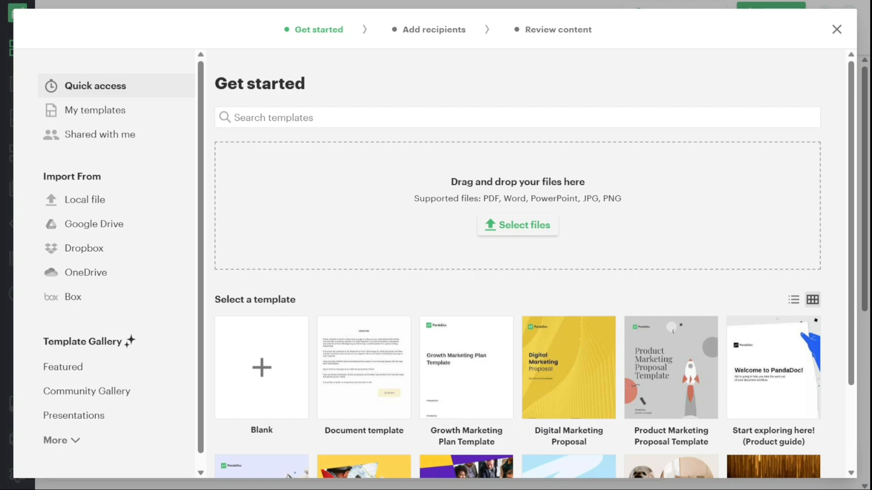
double_click(219, 154)
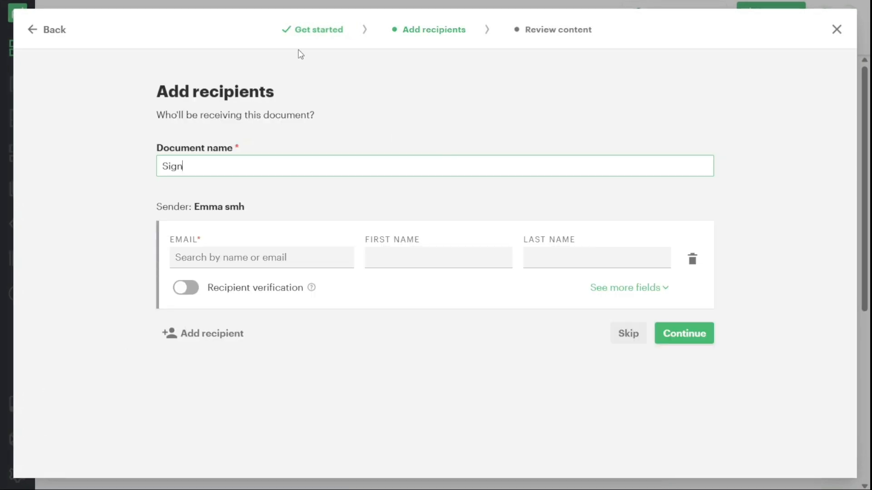
- Add the sender as the document's recipient, leave recipient verification off, and continue to the editor
click(271, 258)
click(277, 282)
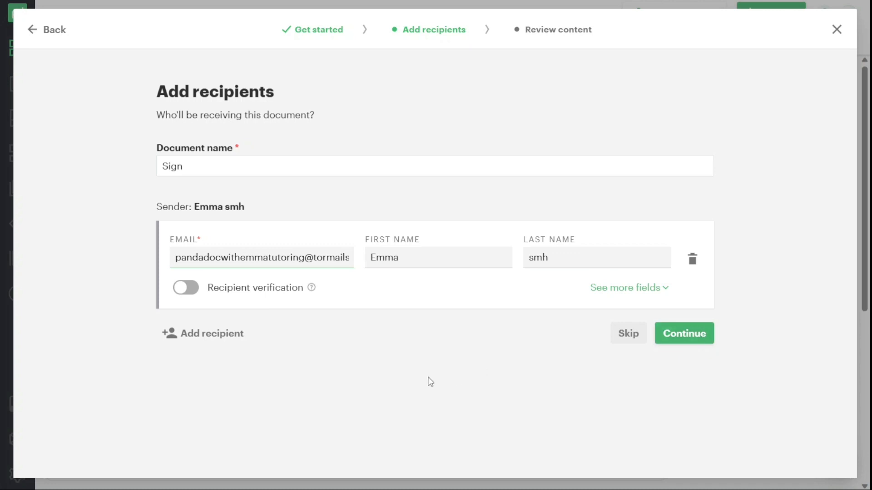
click(194, 290)
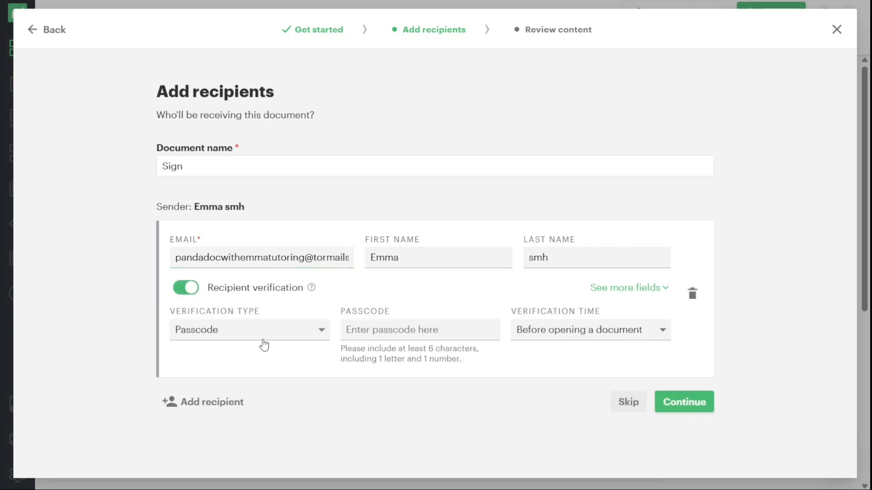
click(188, 287)
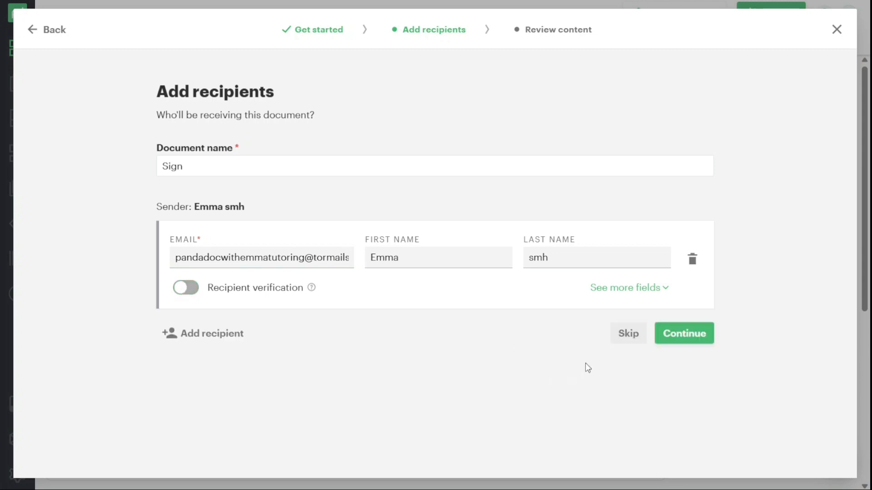
click(668, 341)
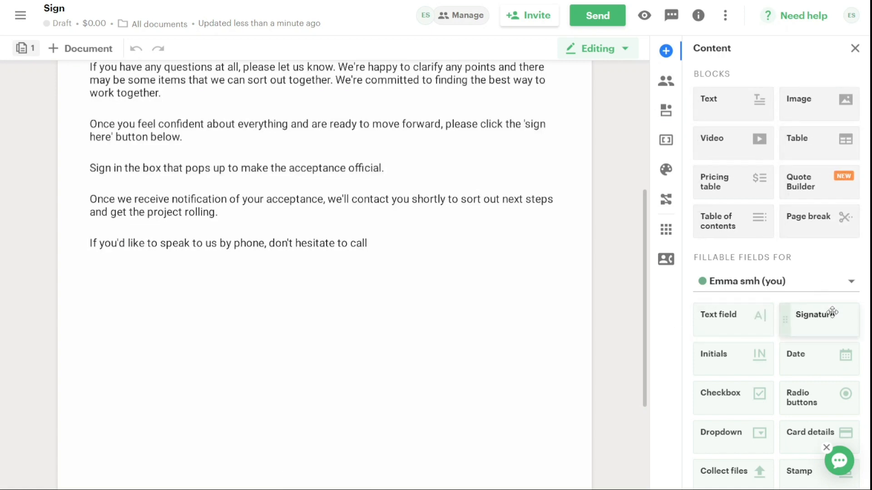
- Place a signature field below the last paragraph and add a text block reading "call." over the last line
mouse_move(821, 321)
mouse_down()
mouse_move(810, 313)
mouse_move(579, 321)
mouse_move(462, 308)
mouse_move(409, 284)
mouse_up()
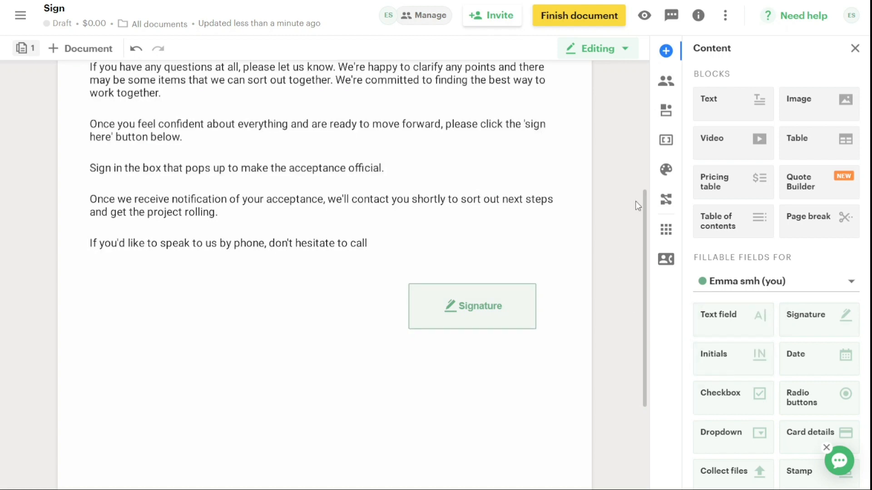
click(728, 104)
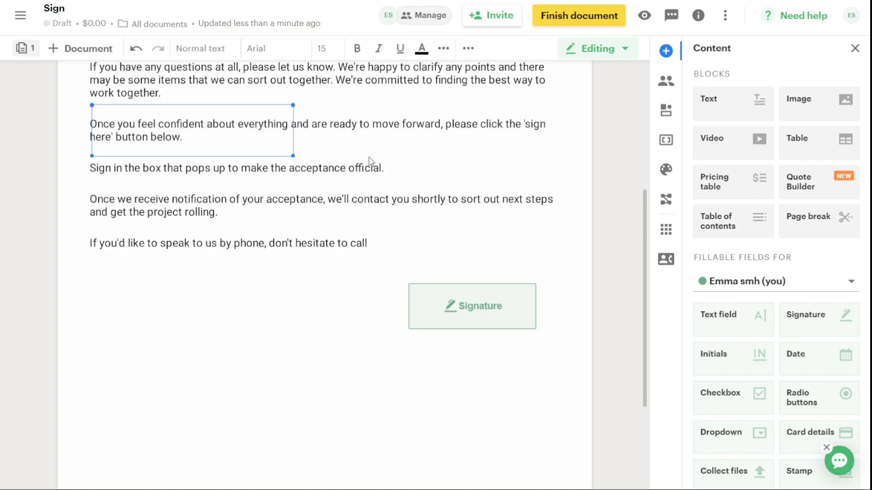
click(202, 207)
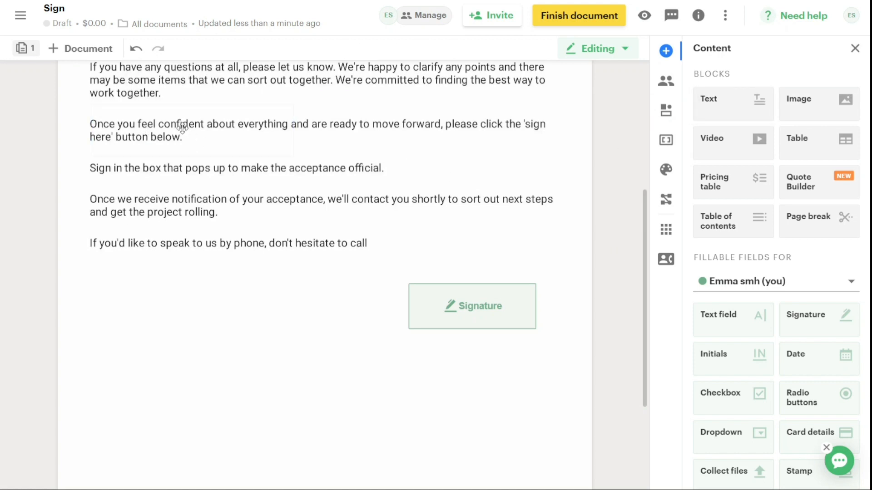
drag(177, 119, 362, 247)
click(337, 245)
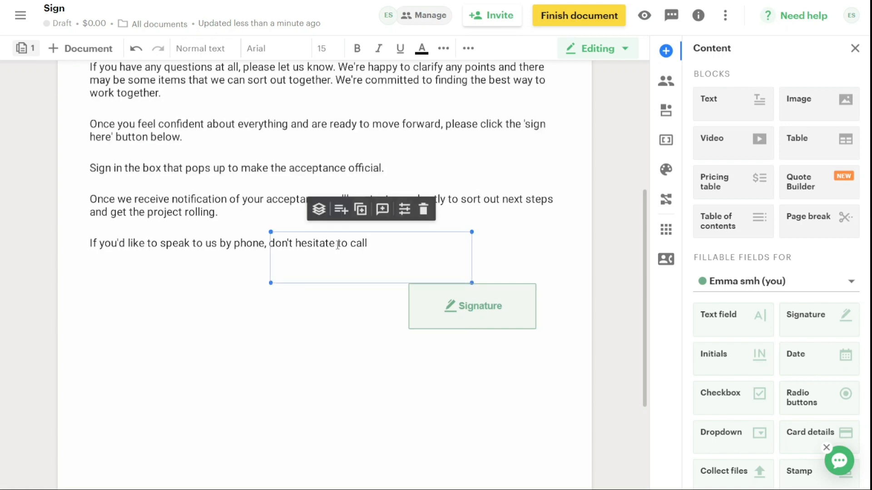
text(call)
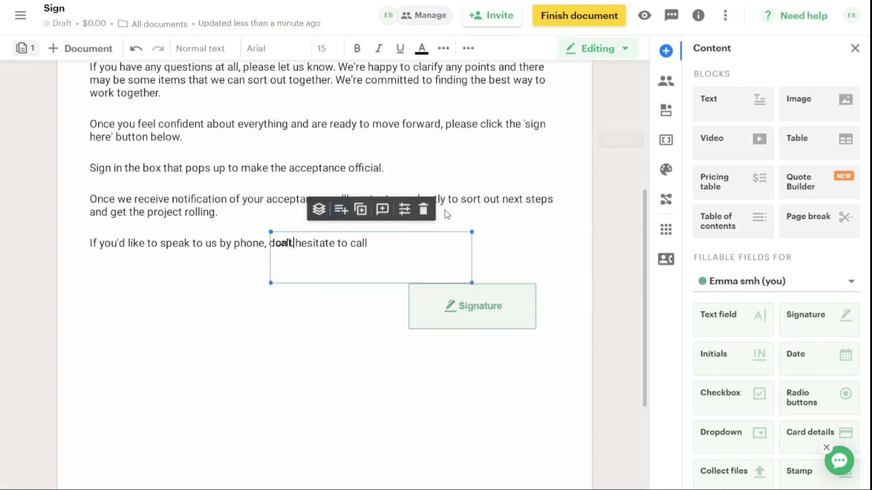
- Set the background color of the "call." text block to white (#FFFFFF)
click(405, 213)
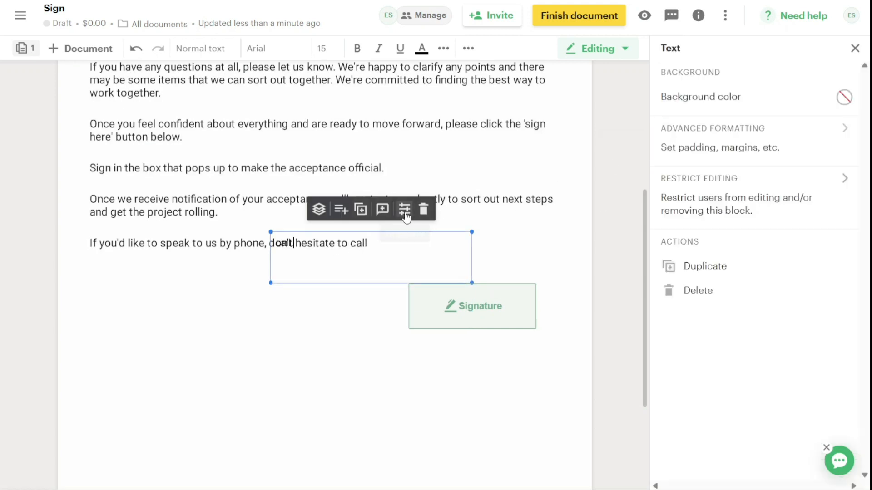
click(799, 98)
click(793, 14)
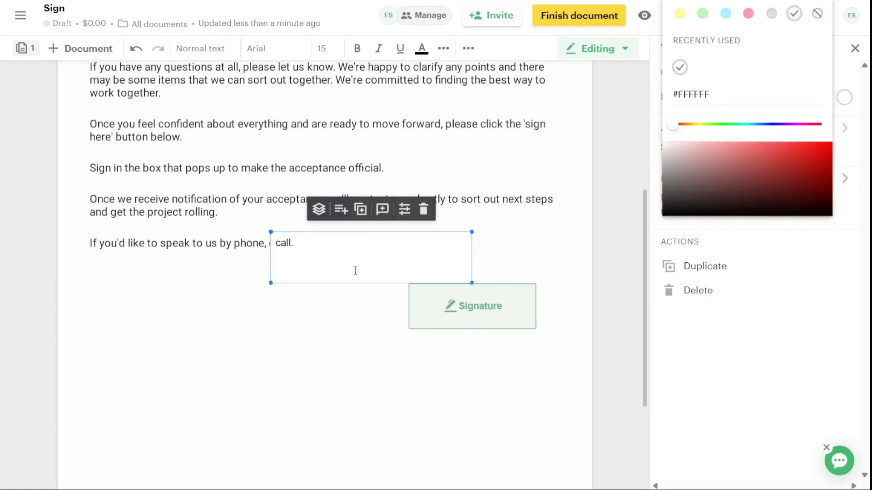
- Set the font size of the "call." text to 16
click(313, 241)
triple_click(312, 242)
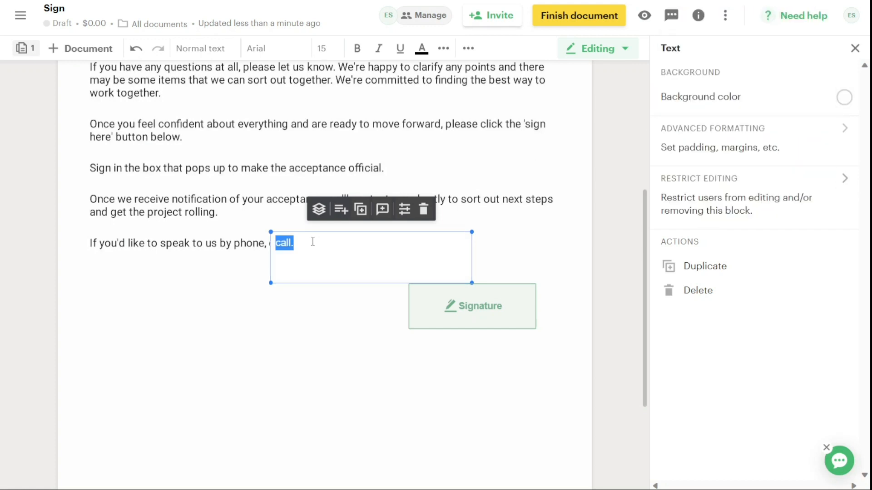
click(321, 55)
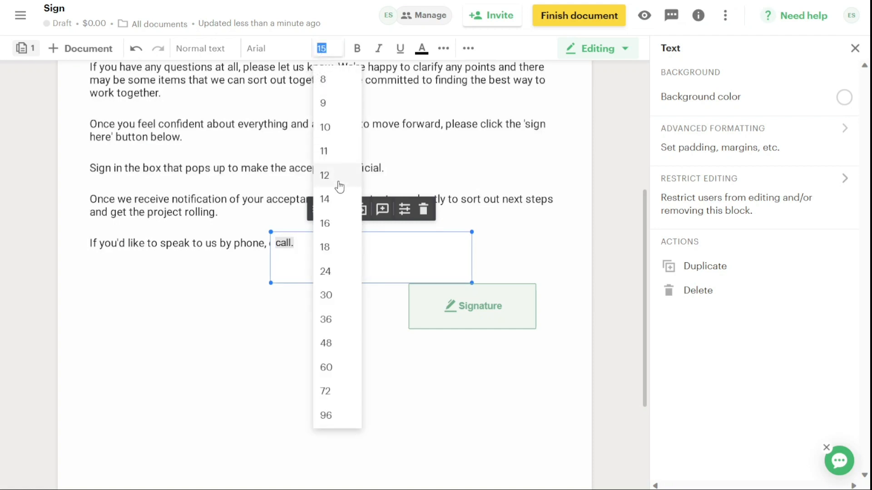
click(336, 222)
click(275, 356)
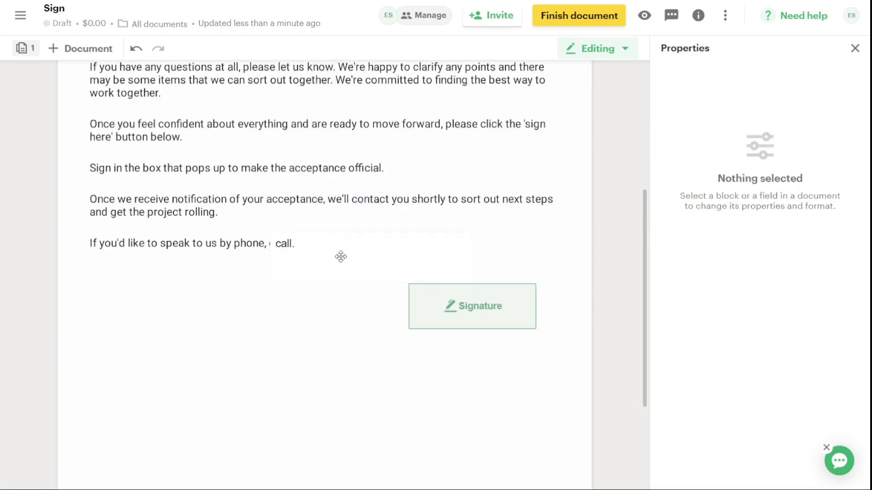
- Move the "call." text block to the end of the last sentence, covering the original word, and close its properties
drag(329, 255, 405, 260)
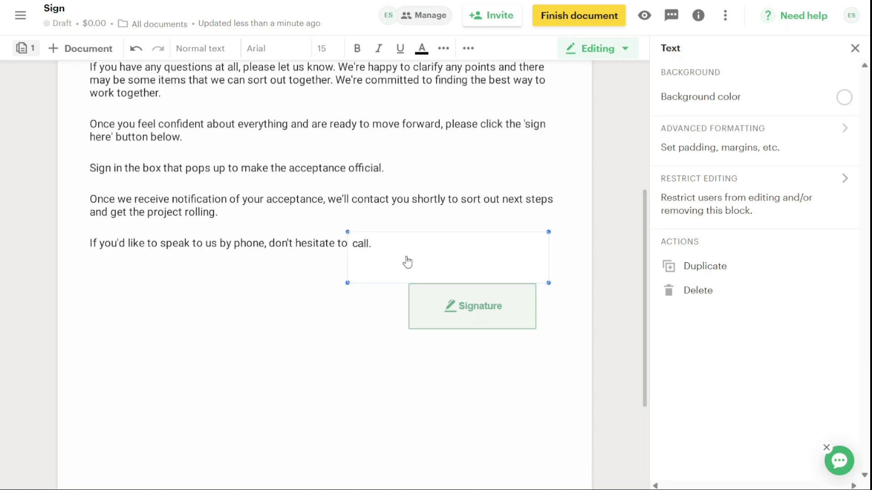
click(315, 300)
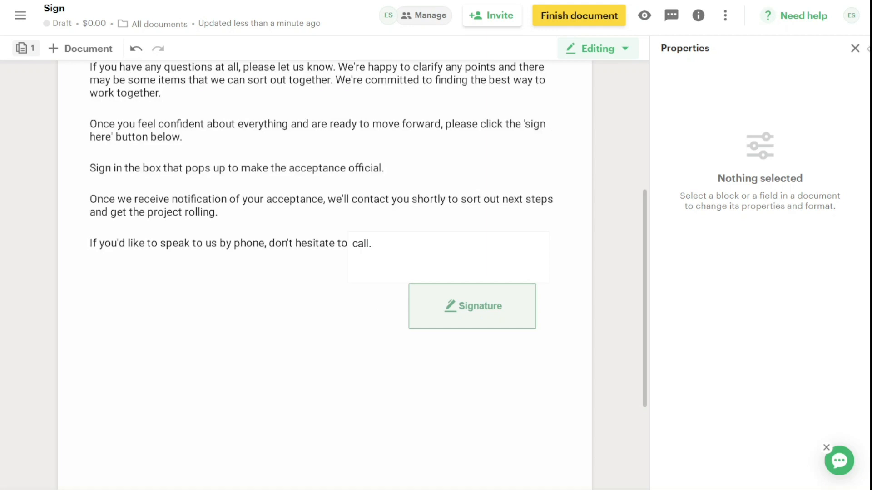
click(855, 49)
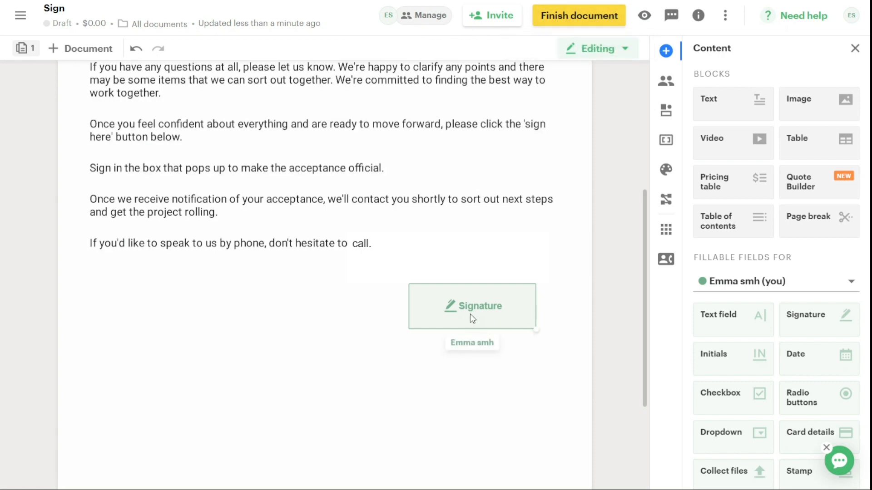
- View the signing options of the signature field and close them without signing
click(482, 309)
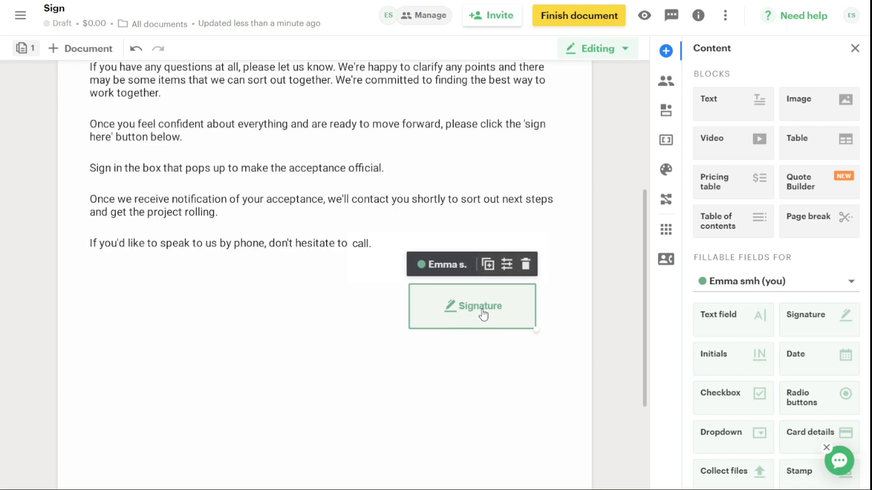
click(482, 313)
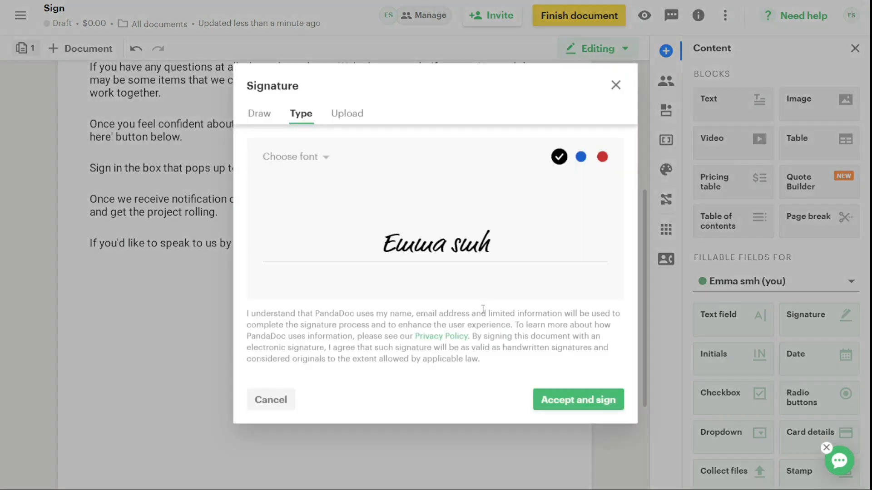
click(616, 86)
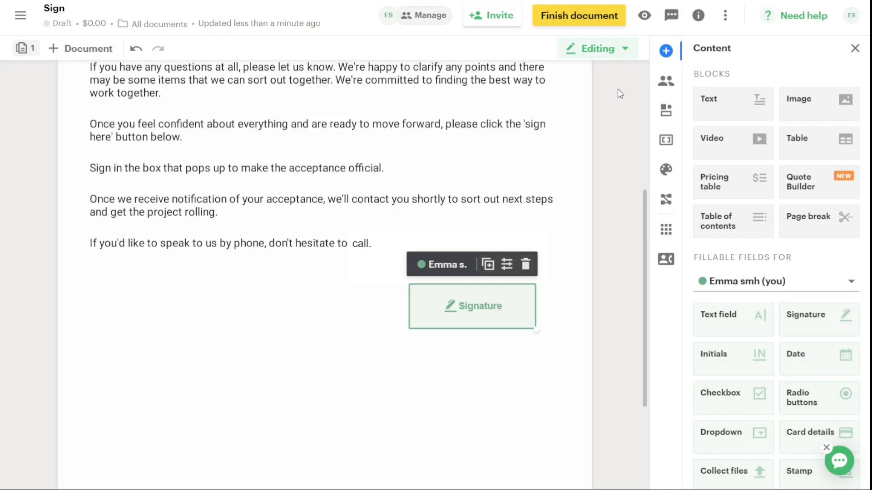
- Delete the signer from the document's recipients and add the same person back through the recipient search
click(389, 16)
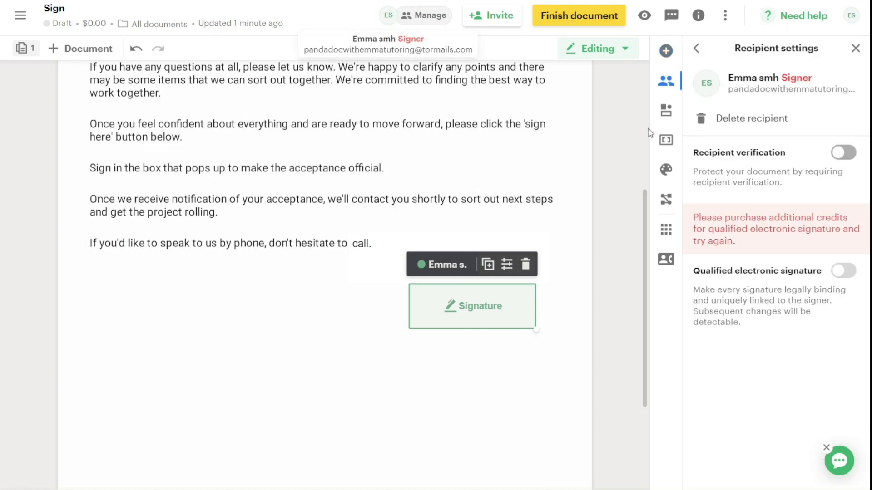
click(793, 126)
click(570, 275)
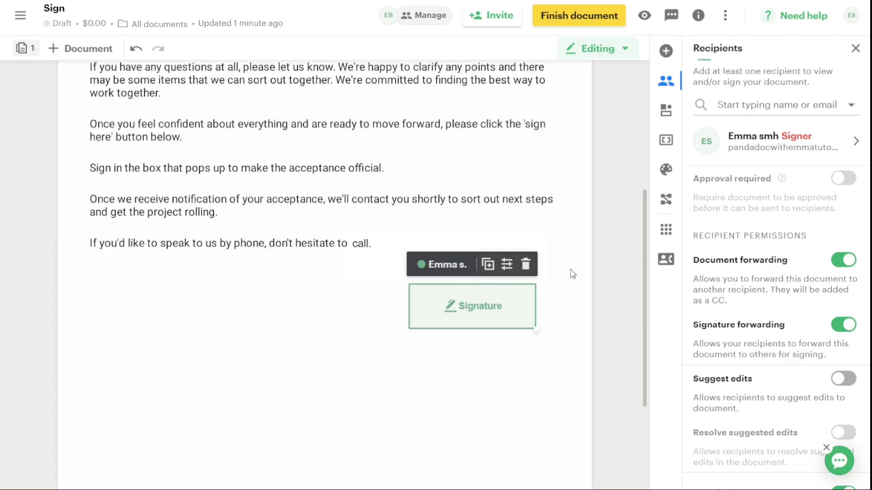
click(777, 104)
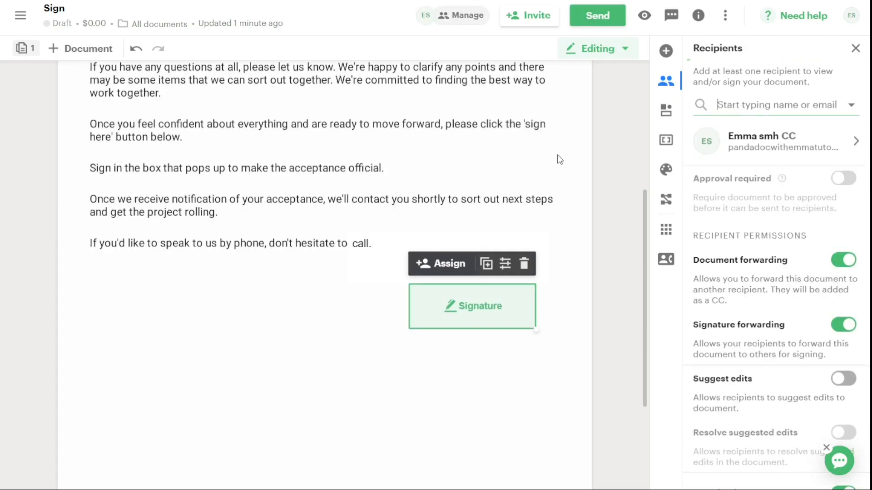
- Share the document via link, keeping the name Sign, and generate the individual recipient link
click(623, 16)
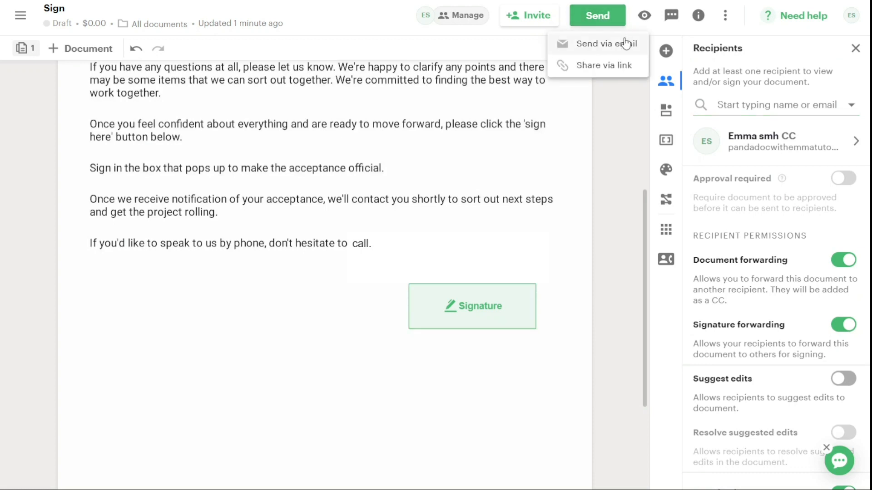
click(609, 67)
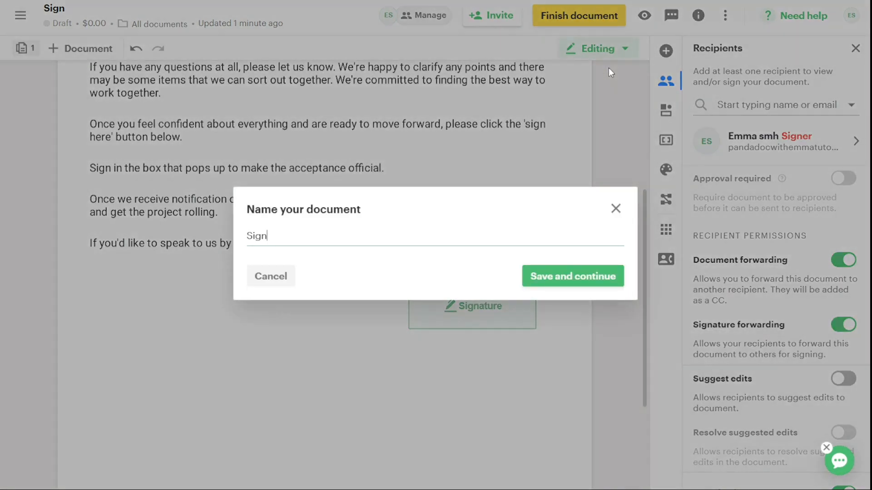
click(550, 276)
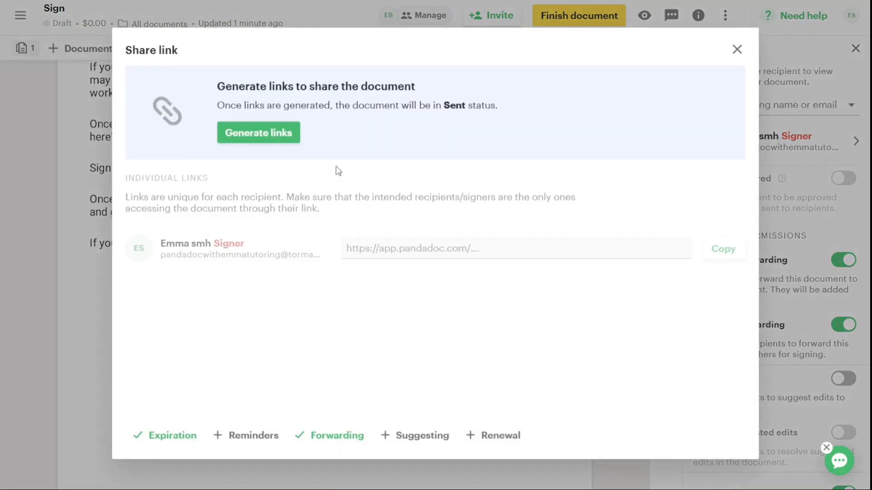
click(271, 133)
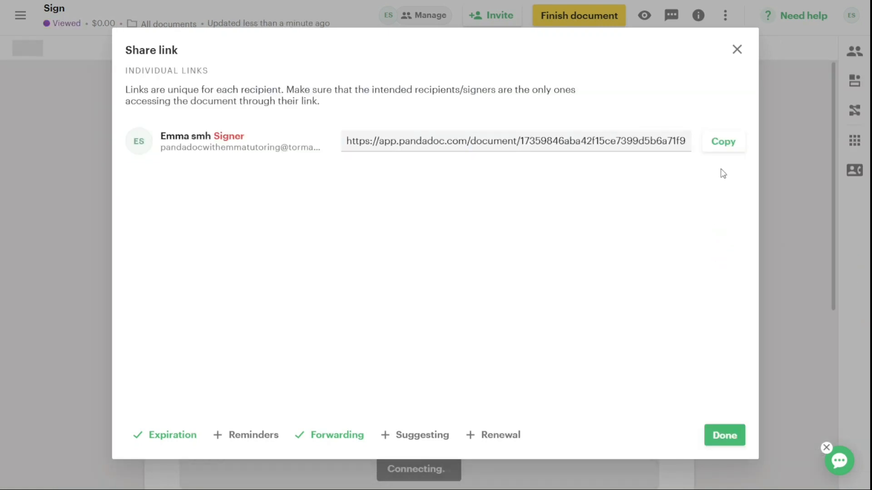
click(738, 56)
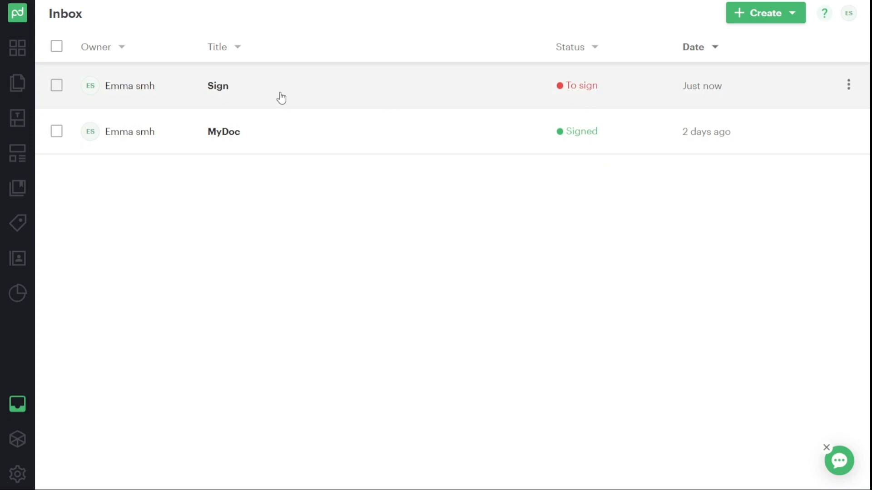
- Open the Sign document from the inbox and start filling in its required signature field
click(222, 94)
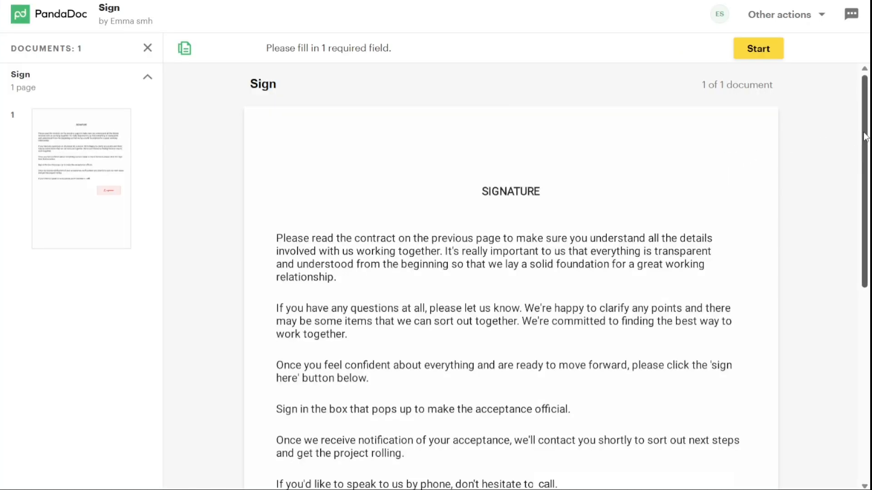
mouse_move(865, 137)
mouse_down()
mouse_move(860, 228)
mouse_move(843, 281)
mouse_up()
click(667, 257)
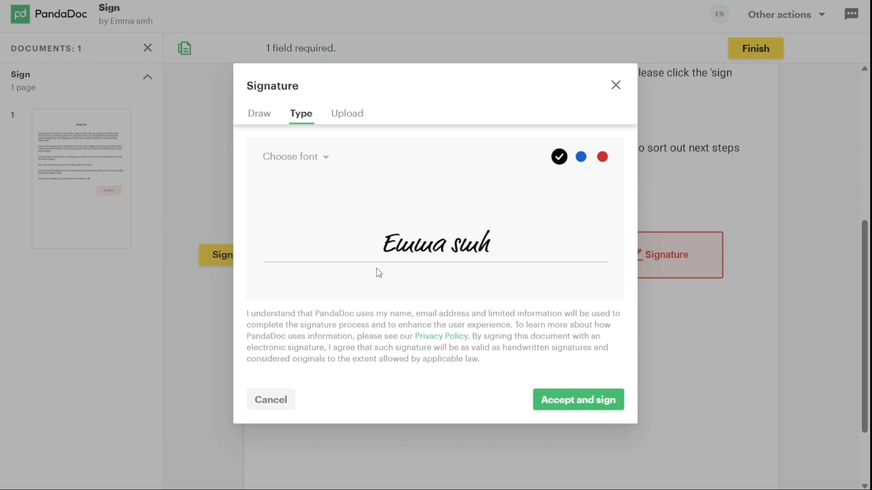
- Look through the signature font choices and the options for uploading or drawing a signature
click(313, 159)
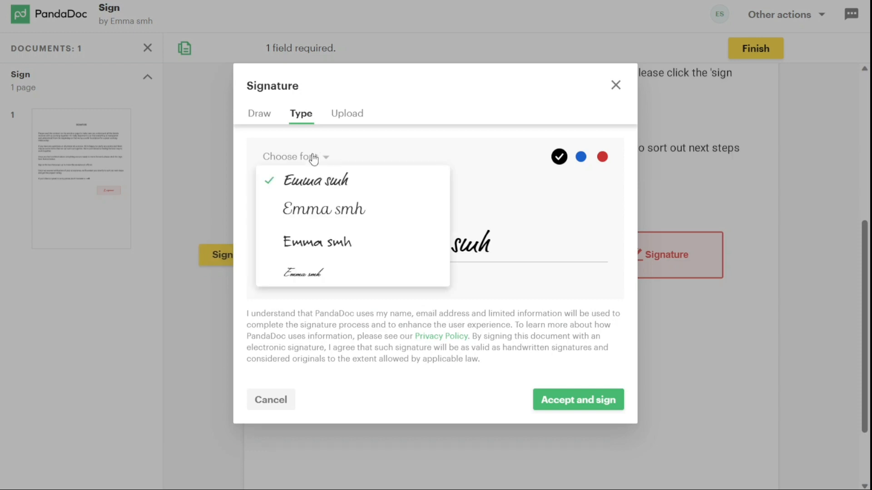
click(341, 117)
click(342, 117)
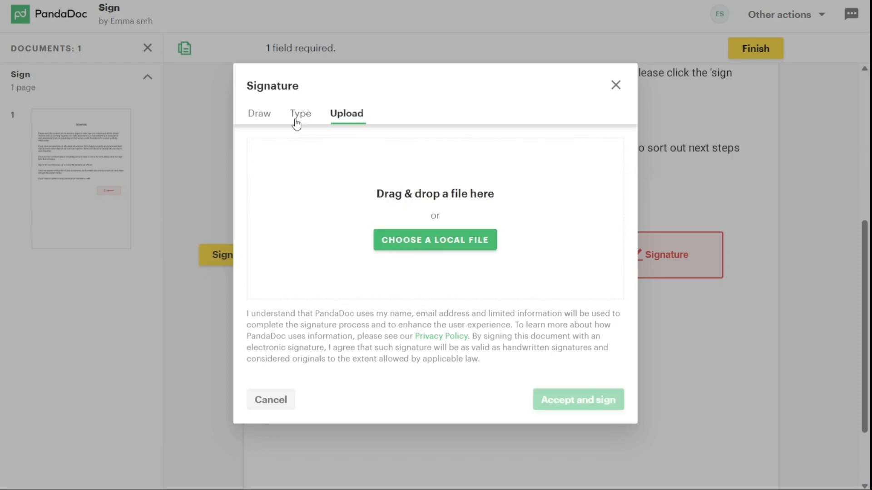
click(267, 121)
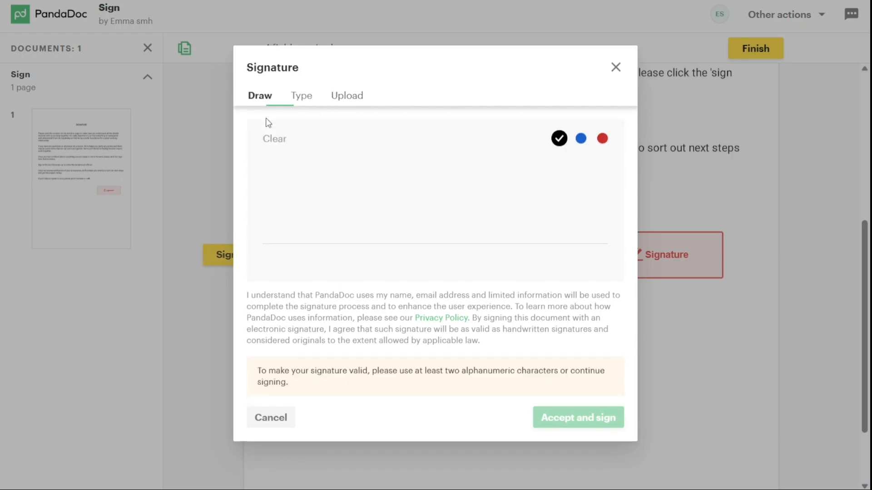
- Sign the field with a typed signature in the first listed font and accept it
click(306, 101)
click(308, 157)
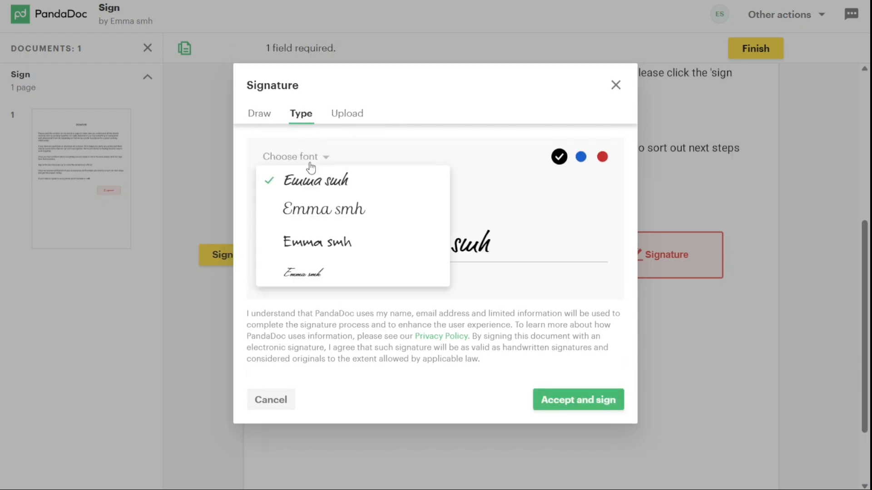
click(330, 182)
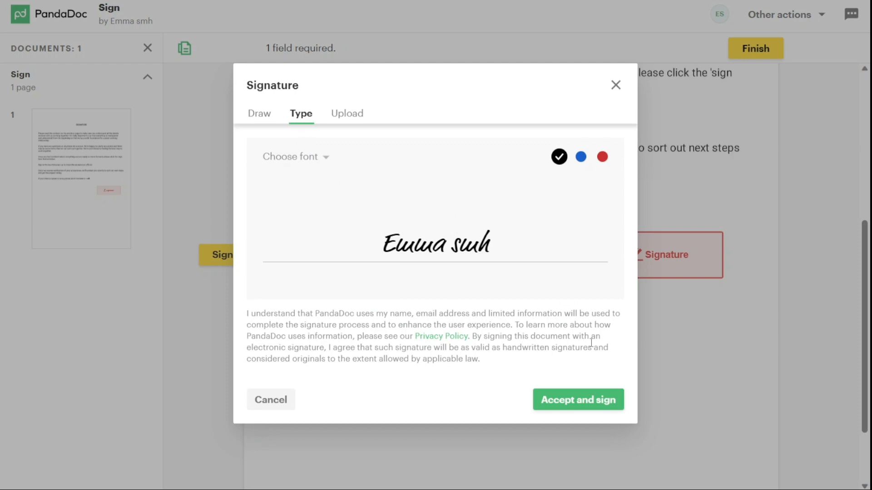
click(601, 403)
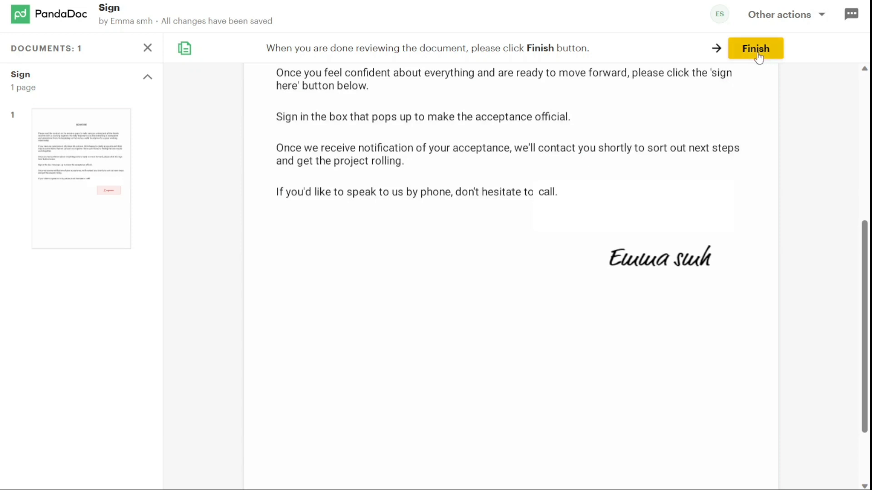
- Finish signing the document and download the signed PDF, closing the completion page
click(758, 57)
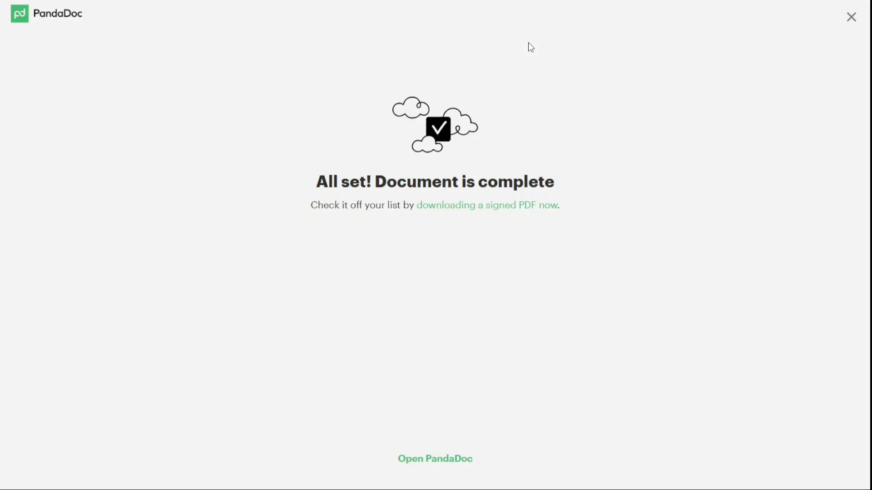
click(486, 210)
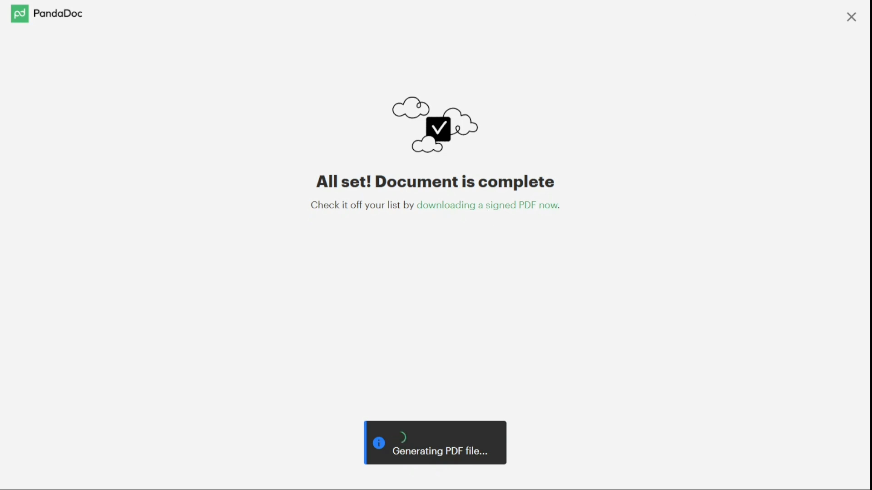
click(851, 18)
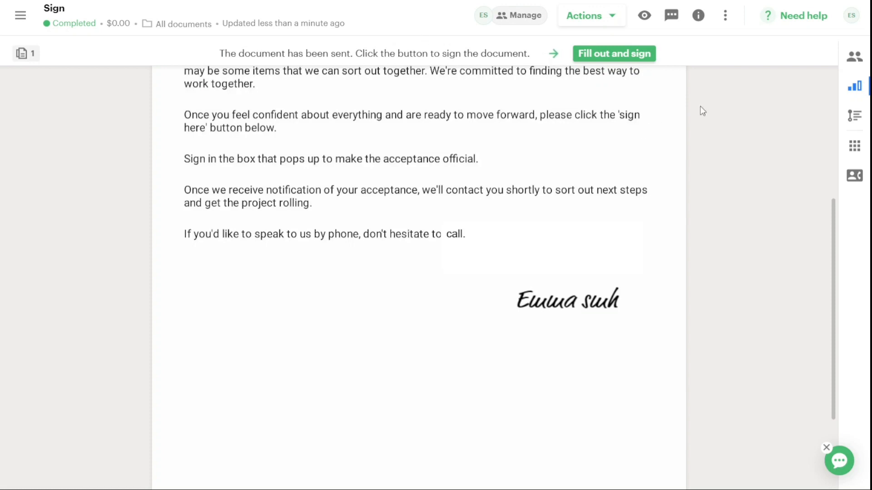
- Convert the completed Sign document to a template and open that template from the template list
click(725, 16)
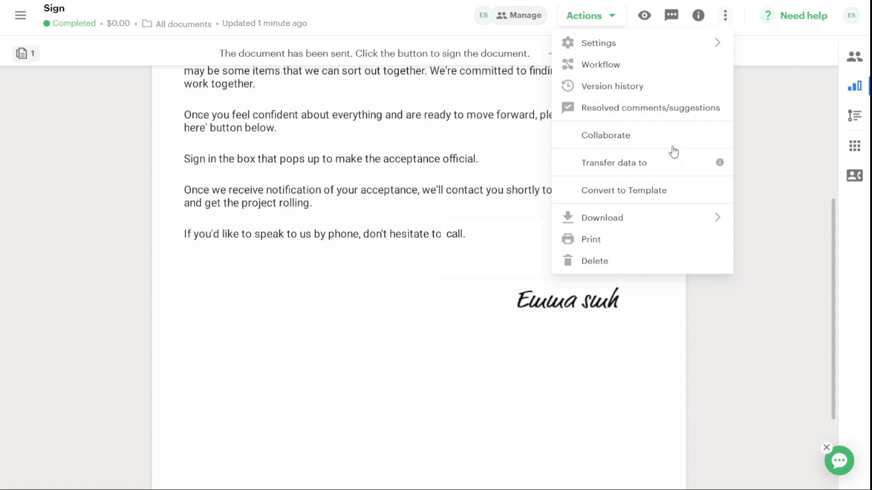
click(653, 190)
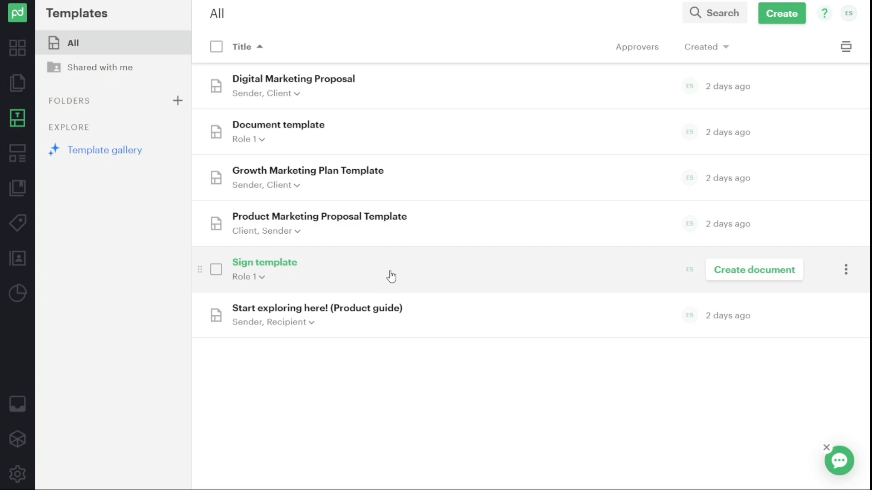
click(609, 271)
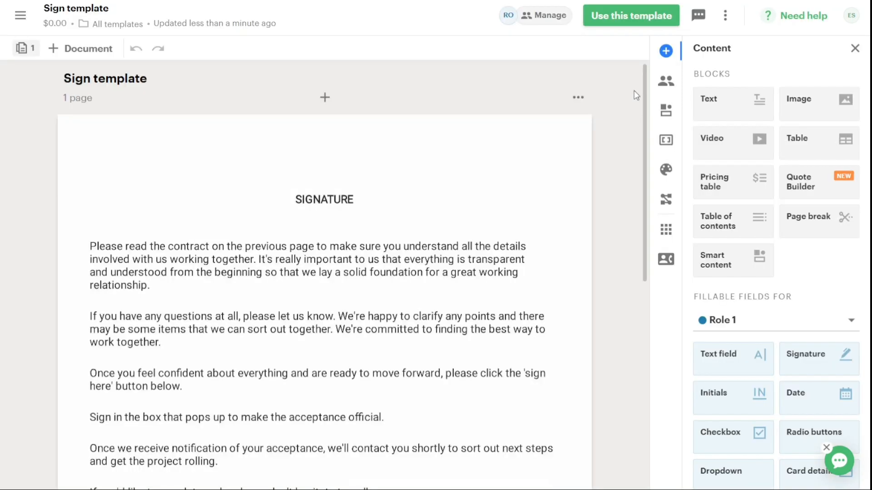